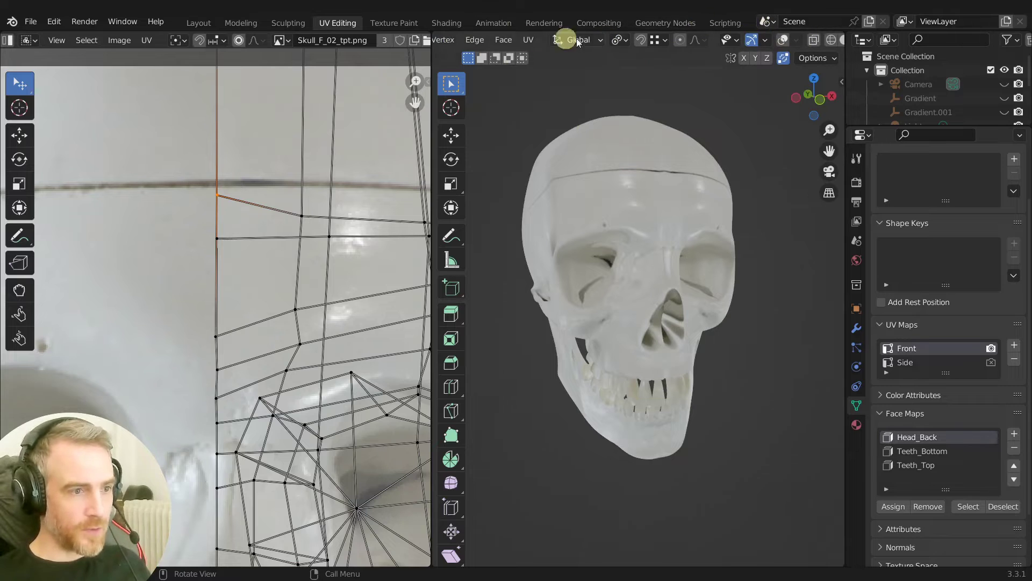
# - Switch to the Shading workspace and show the Render properties with the Eevee settings
pyautogui.click(447, 23)
pyautogui.click(865, 182)
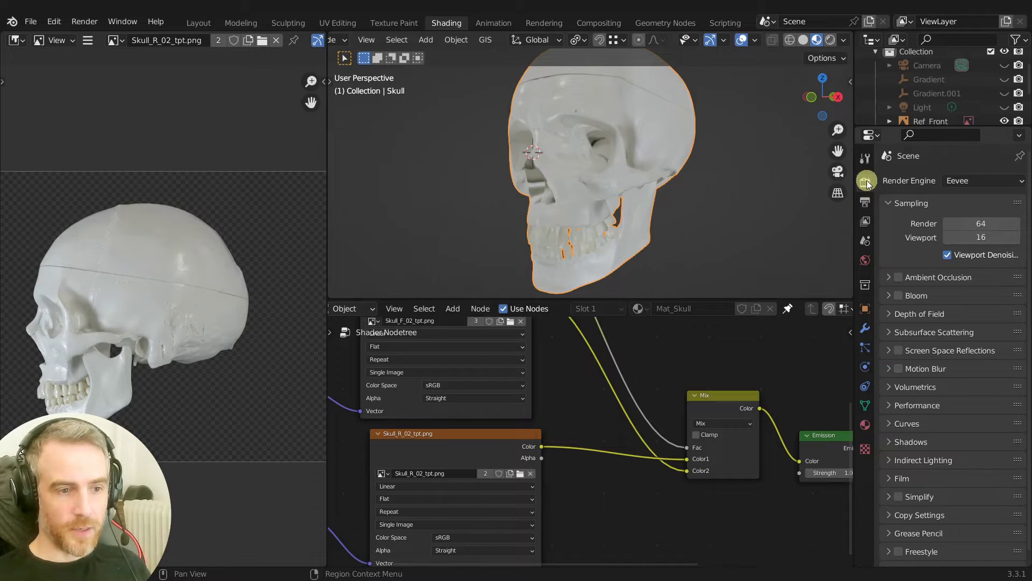
# - Change the render engine to Cycles and set the 3D viewport to Rendered shading
pyautogui.click(968, 182)
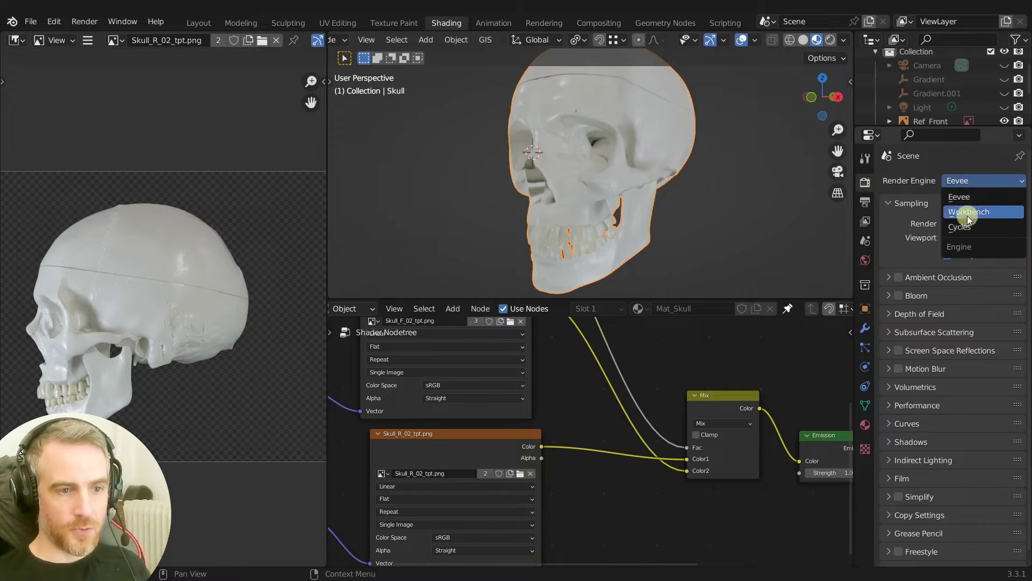
pyautogui.click(961, 227)
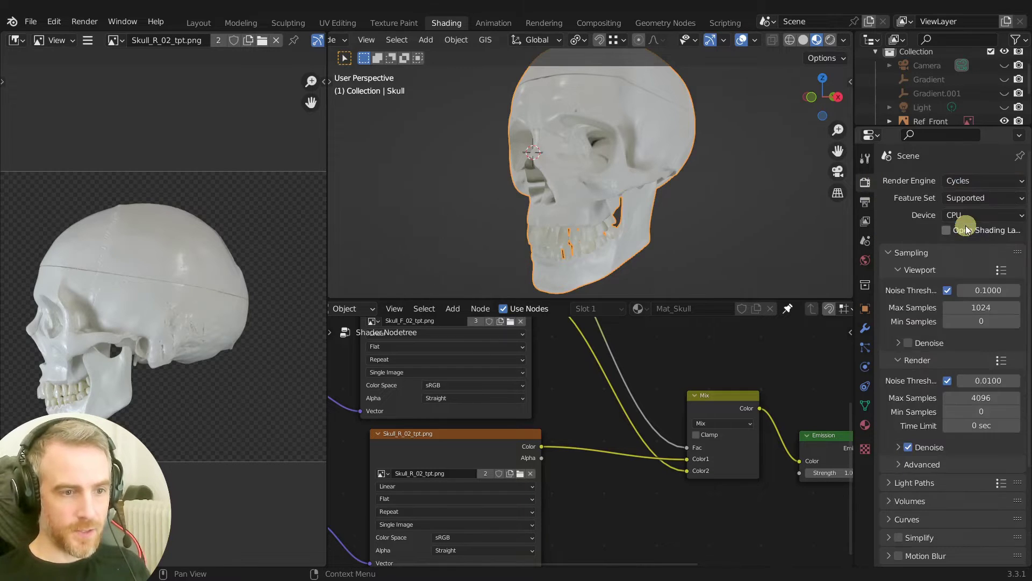
pyautogui.click(831, 43)
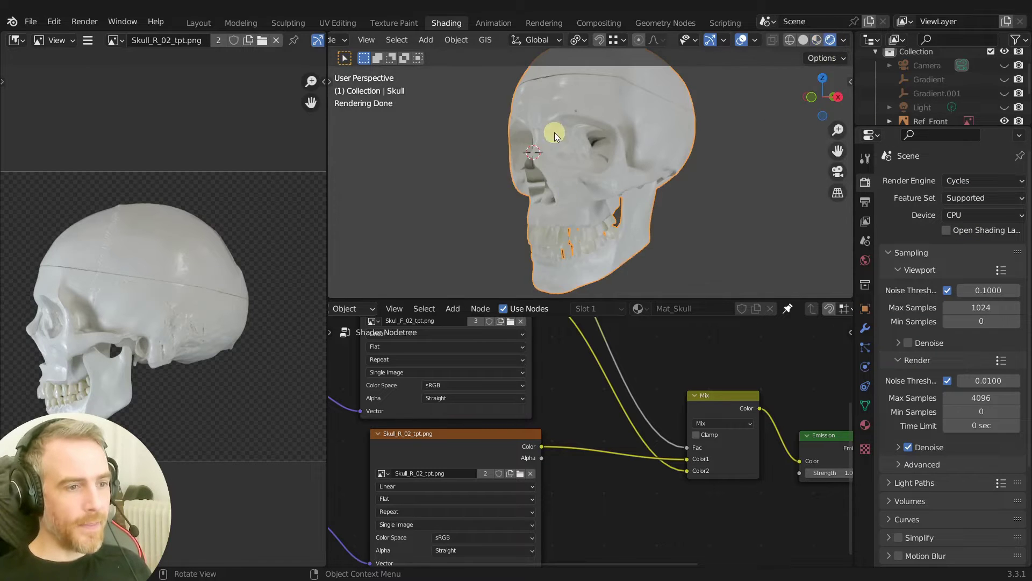
pyautogui.scroll(-2, 554, 133)
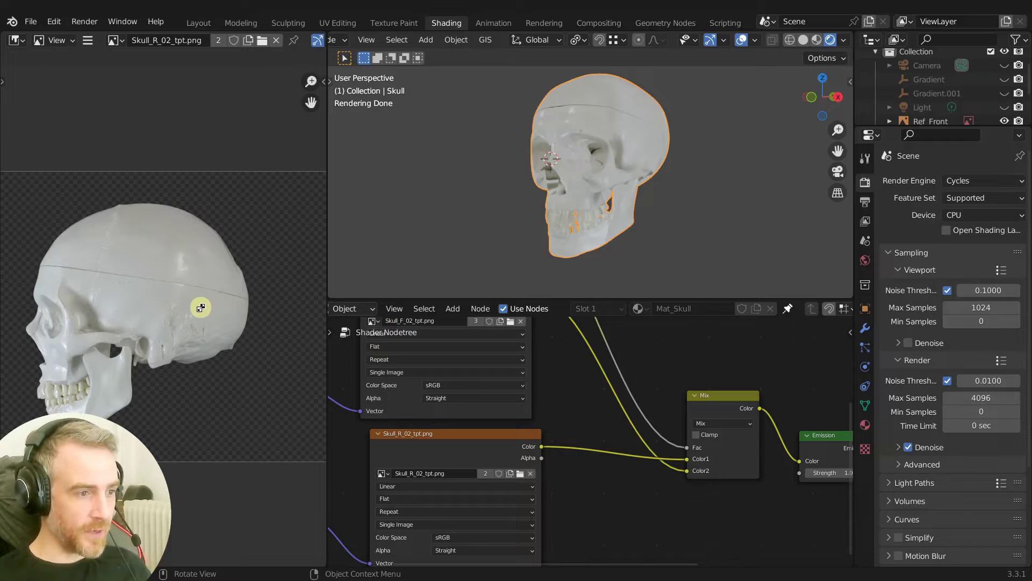
# - Swap the image editor and 3D viewport so the 3D view sits on the left
pyautogui.keyDown('ctrl'); pyautogui.moveTo(201, 307); pyautogui.dragTo(202, 312); pyautogui.keyUp('ctrl')
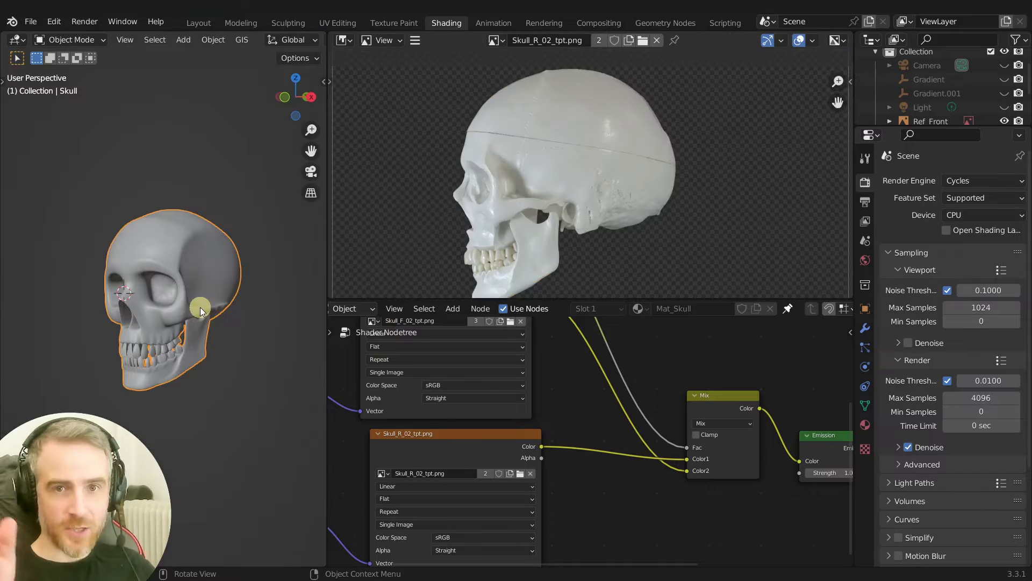
pyautogui.moveTo(200, 311)
pyautogui.mouseDown(button='middle')
pyautogui.moveTo(253, 292)
pyautogui.moveTo(231, 242)
pyautogui.mouseUp(button='middle')
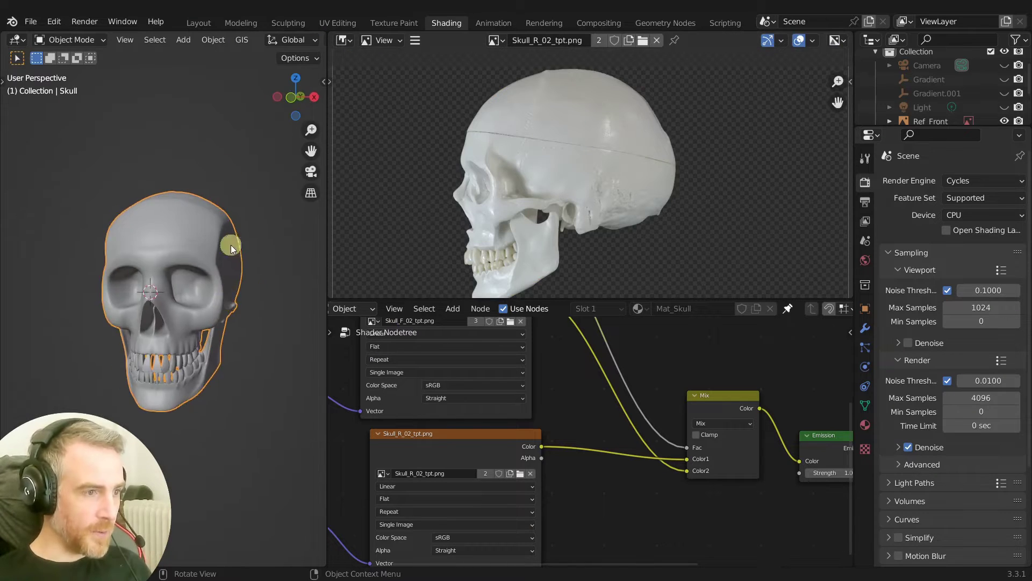
pyautogui.scroll(-5, 234, 40)
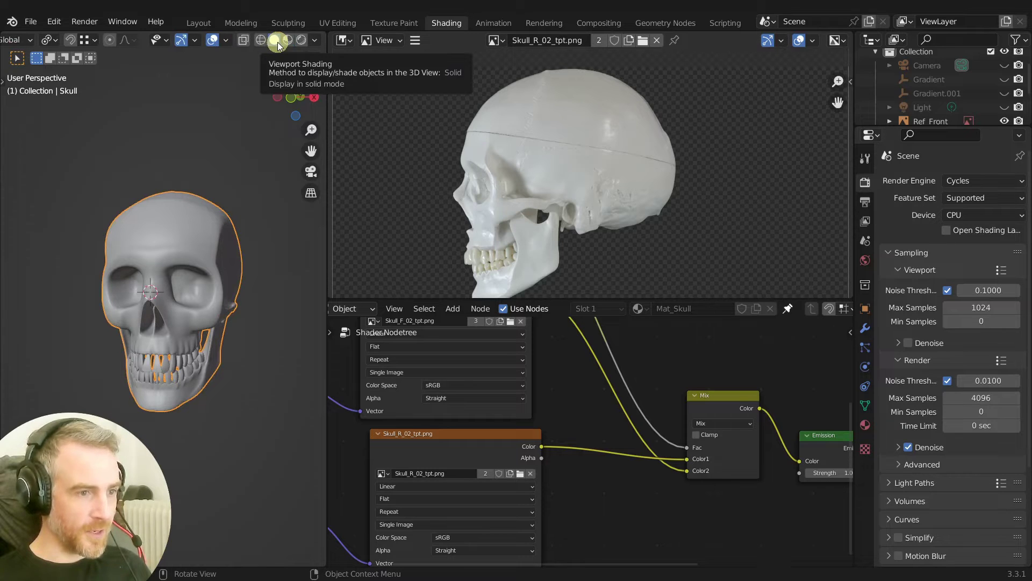
pyautogui.scroll(2, 204, 254)
# - Preview the Ambient Occlusion render pass in Rendered shading and orbit the skull to a front view
pyautogui.press('z')
pyautogui.click(315, 40)
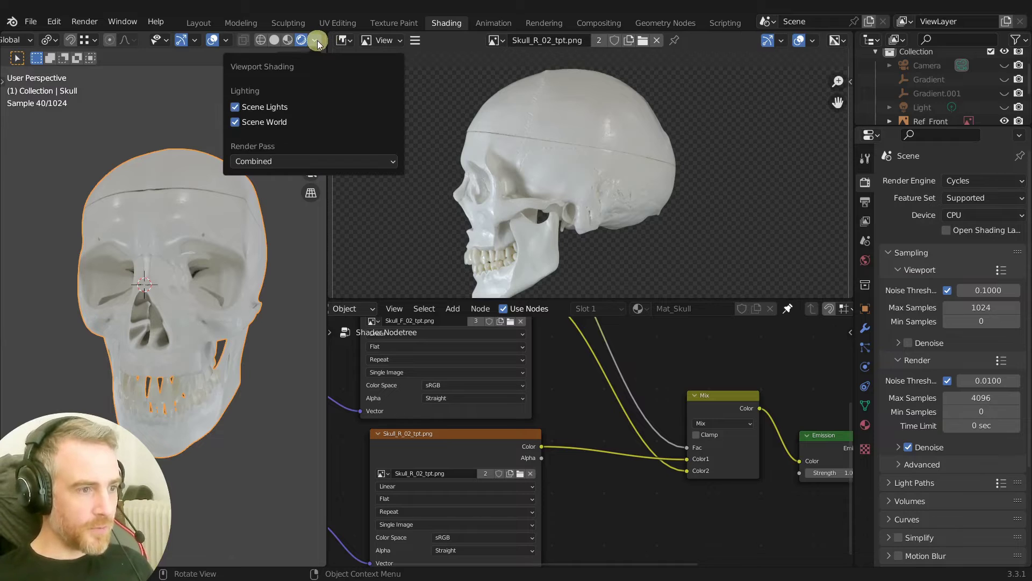
pyautogui.click(276, 161)
pyautogui.click(270, 239)
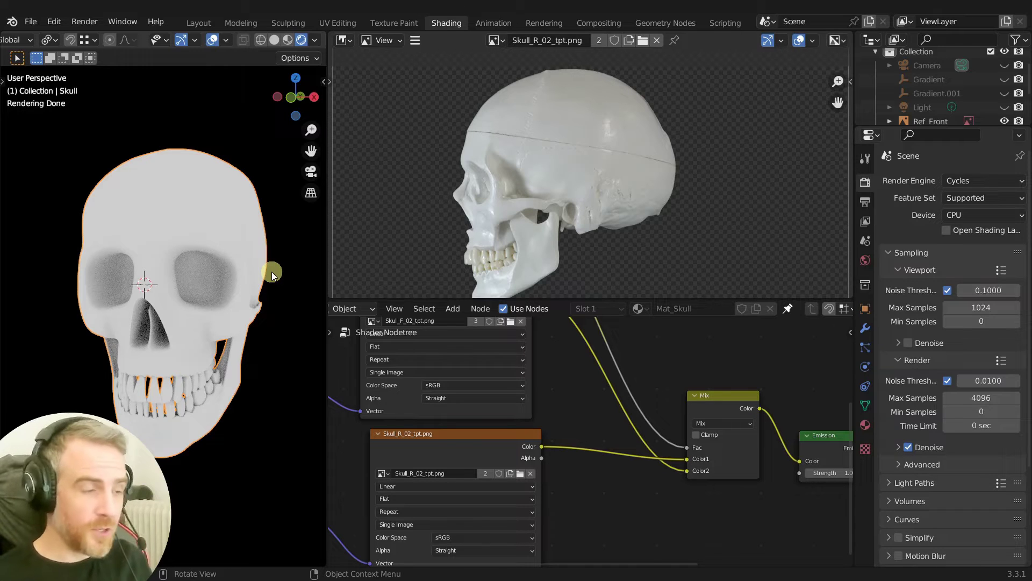
pyautogui.moveTo(272, 272); pyautogui.dragTo(205, 335, button='middle')
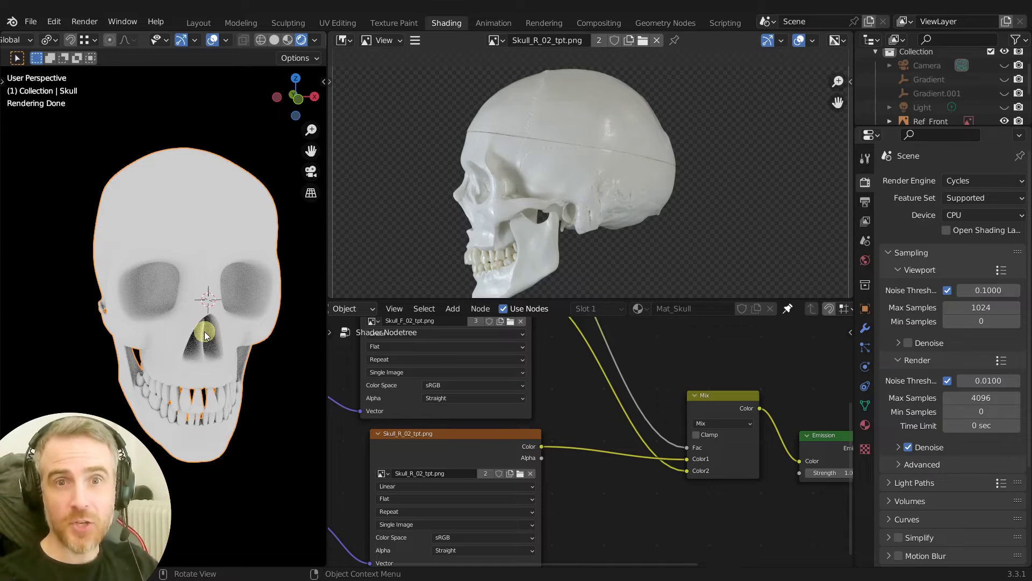
# - Pan the node editor to show the Mix, Emission and Material Output nodes
pyautogui.moveTo(595, 502); pyautogui.dragTo(655, 409, button='middle')
pyautogui.moveTo(654, 409)
pyautogui.mouseDown()
pyautogui.moveTo(645, 418)
pyautogui.moveTo(662, 421)
pyautogui.mouseUp()
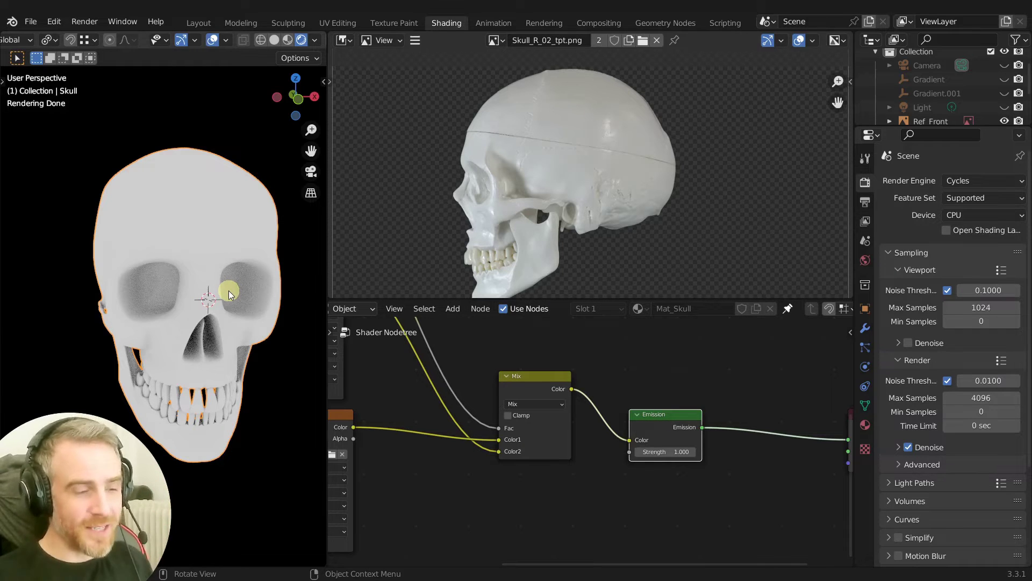
pyautogui.scroll(-2, 695, 385)
# - Add an Image Texture node beside the Material Output in the skull material
pyautogui.moveTo(696, 385); pyautogui.dragTo(597, 431, button='middle')
pyautogui.scroll(1, 601, 421)
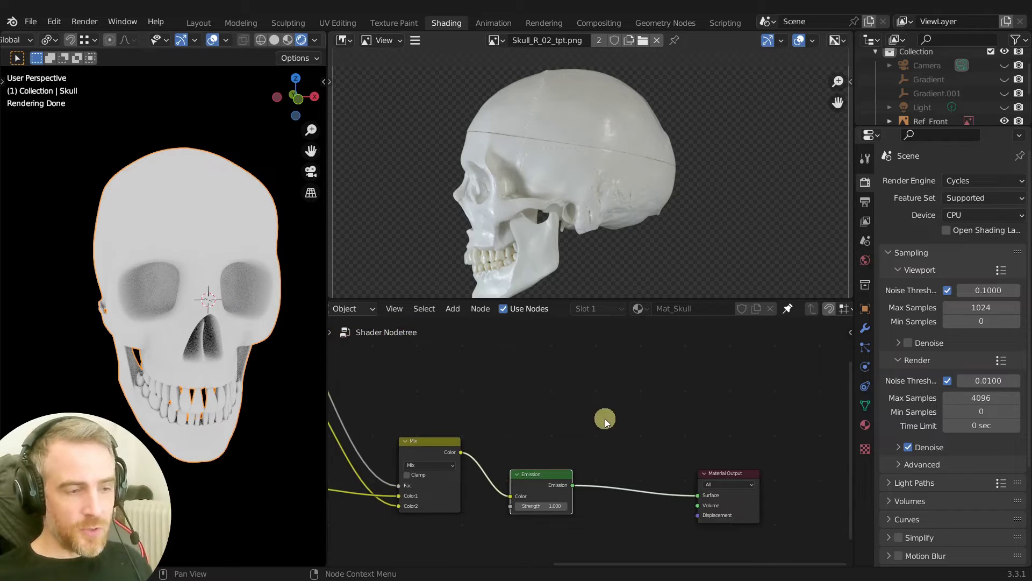
pyautogui.click(614, 358)
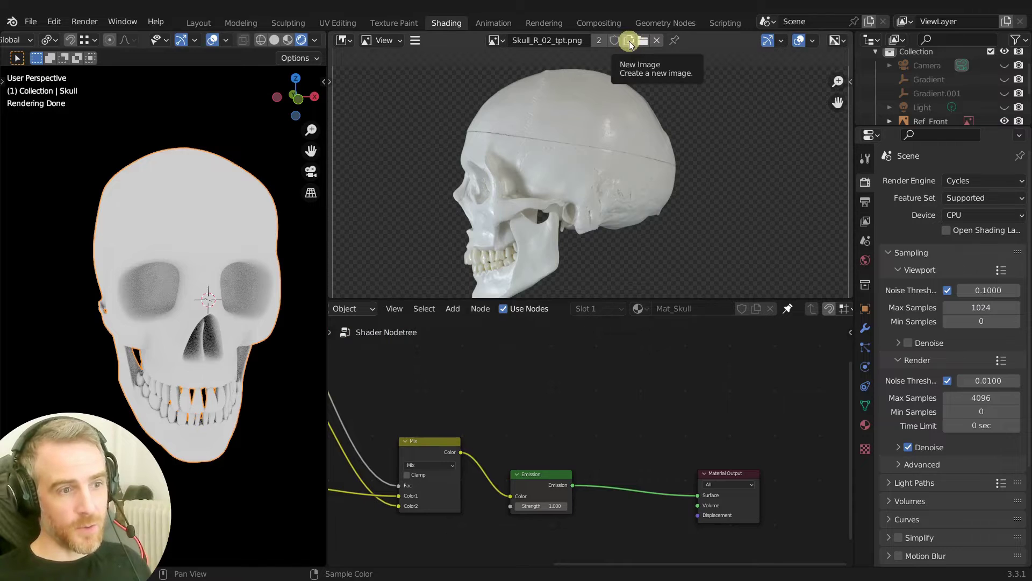
pyautogui.scroll(1, 618, 383)
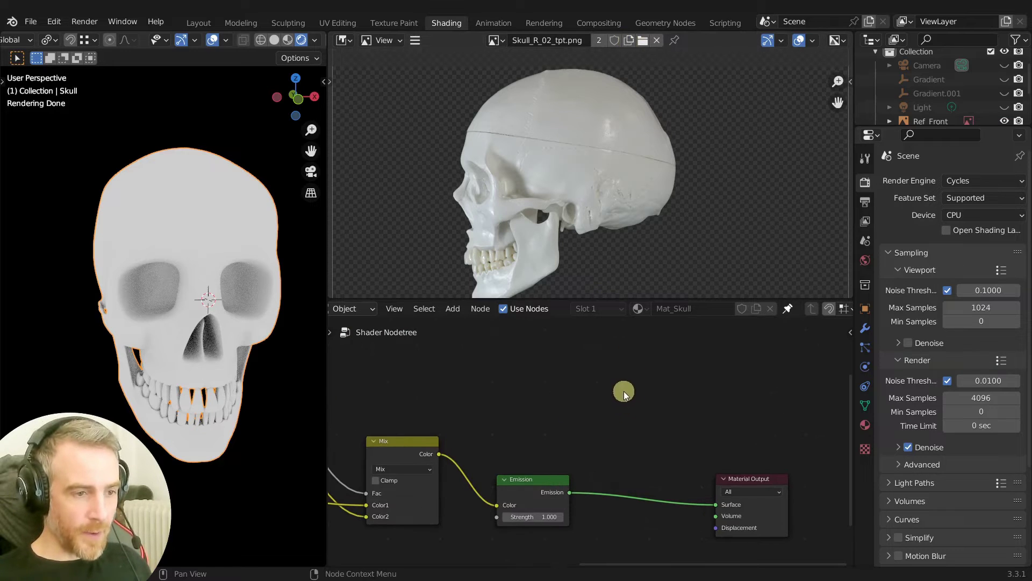
pyautogui.hotkey('shift', 'a')
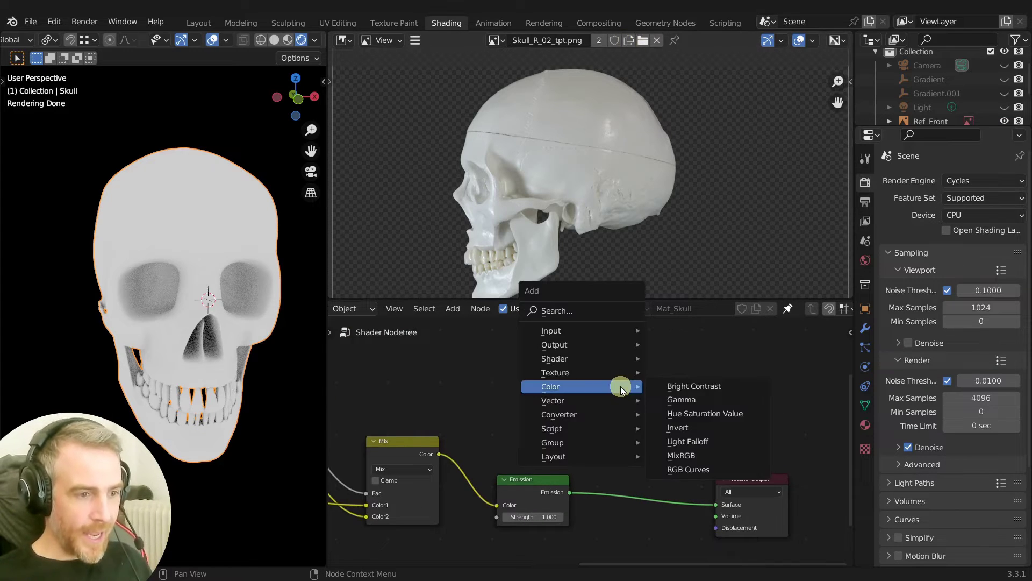
pyautogui.moveTo(585, 375)
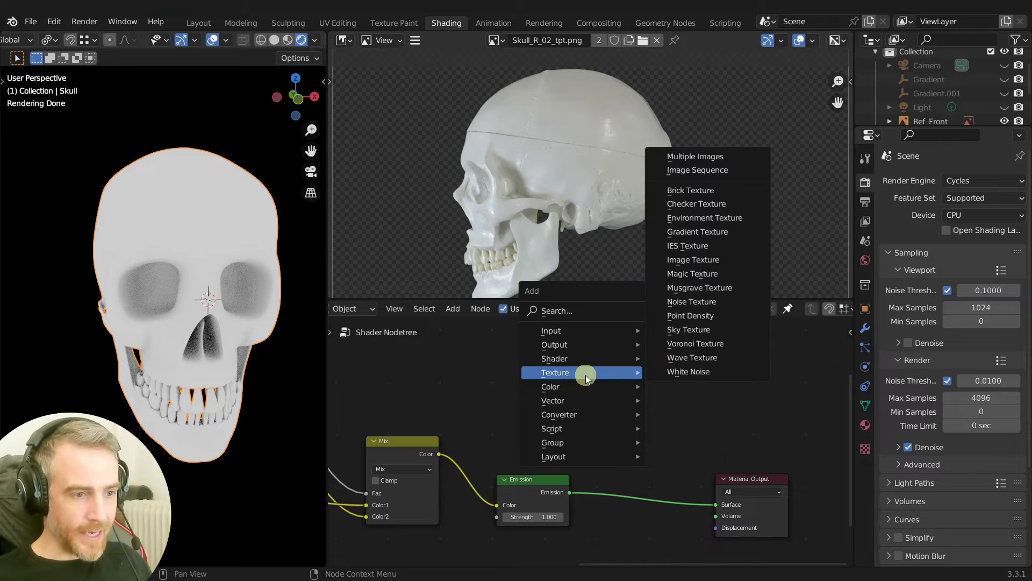
pyautogui.click(693, 260)
pyautogui.click(545, 355)
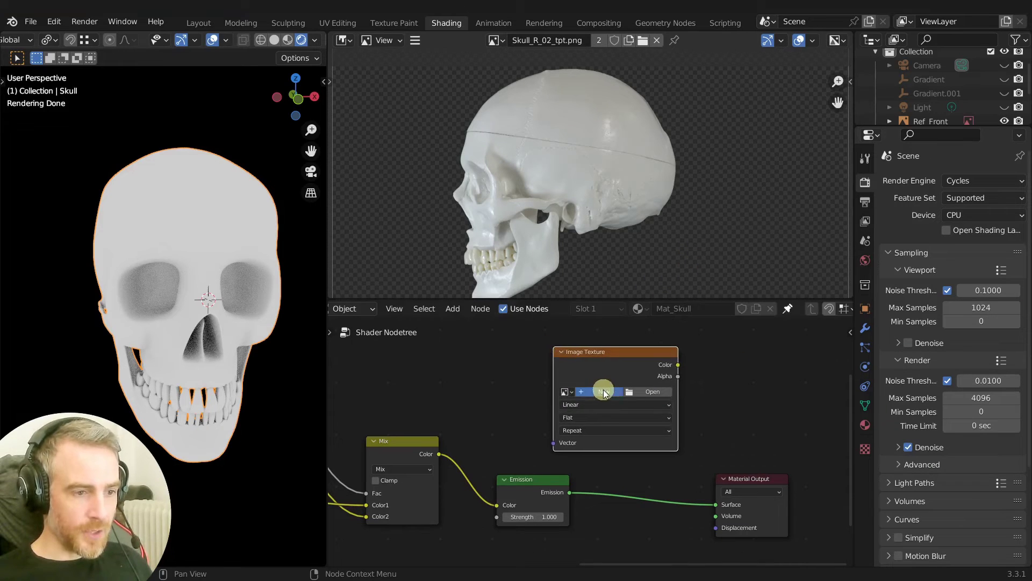
# - Create a new 1024×1024 image named AO and link its Color to the Surface output
pyautogui.click(604, 392)
pyautogui.click(635, 412)
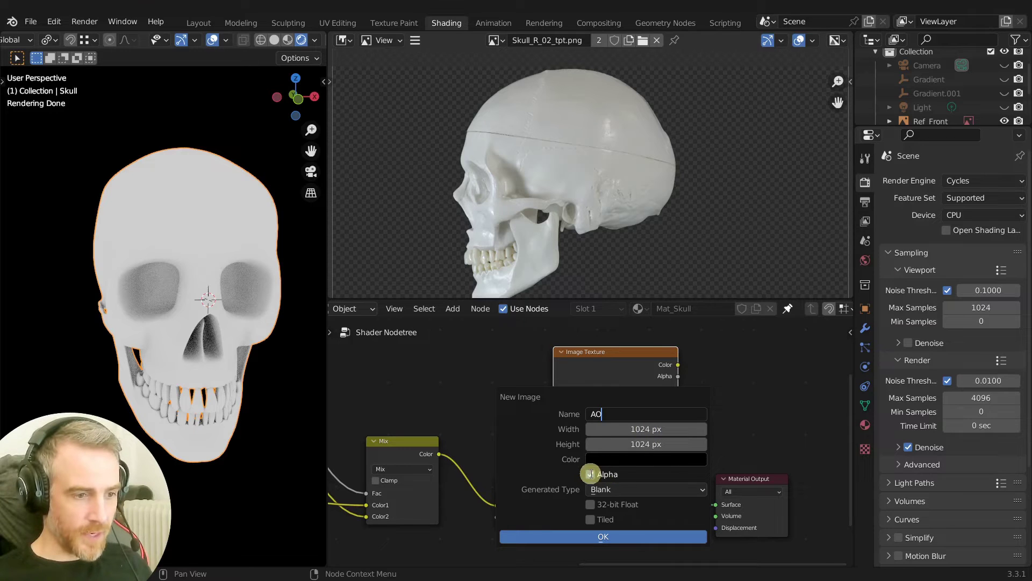
pyautogui.click(611, 536)
pyautogui.moveTo(639, 370); pyautogui.dragTo(557, 348)
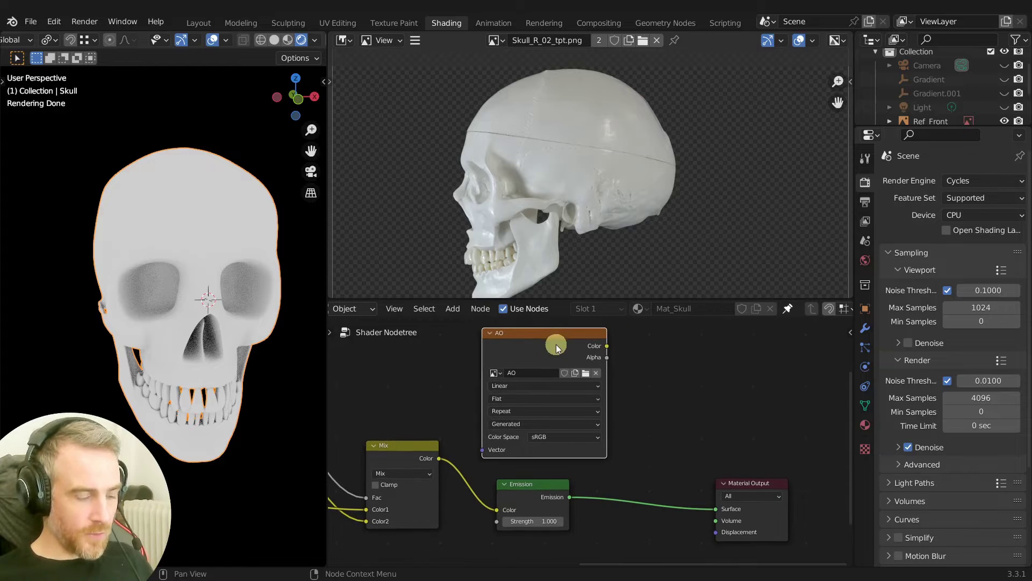
pyautogui.keyDown('ctrl'); pyautogui.keyDown('shift'); pyautogui.click(557, 353); pyautogui.keyUp('shift'); pyautogui.keyUp('ctrl')
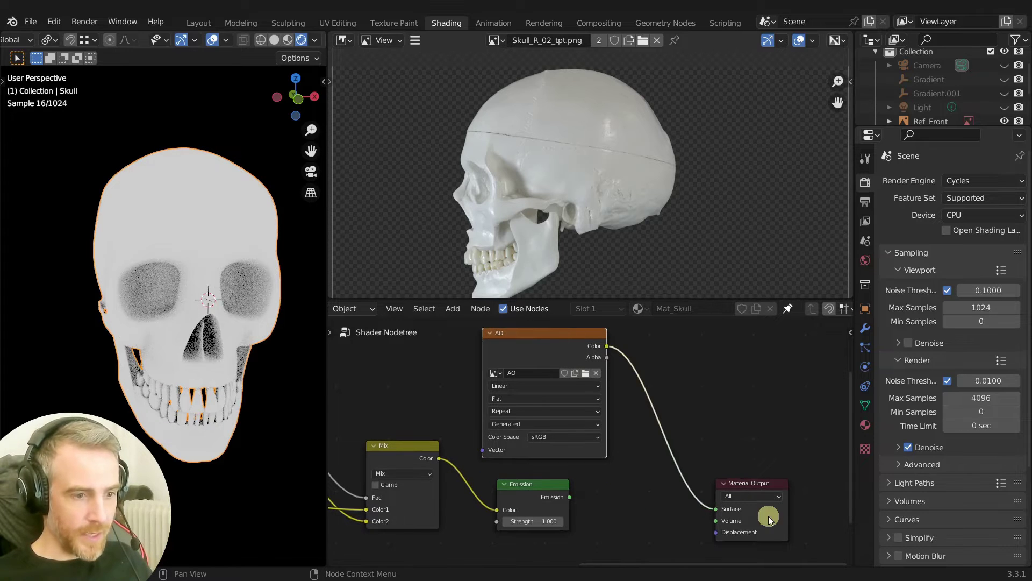
# - Return the viewport to Combined, show the blank AO image, and reconnect Emission to Surface
pyautogui.click(315, 41)
pyautogui.click(276, 163)
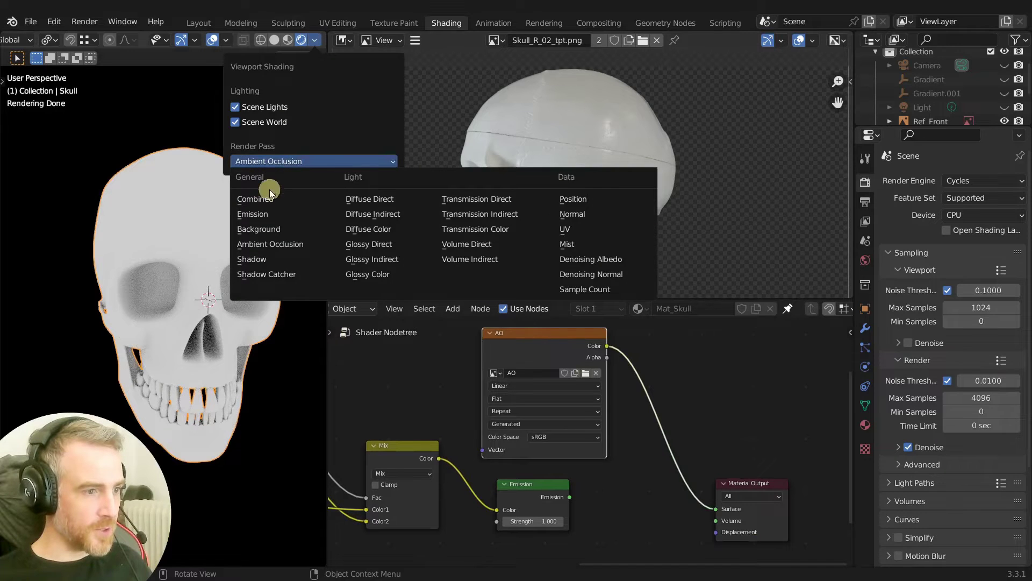
pyautogui.click(262, 201)
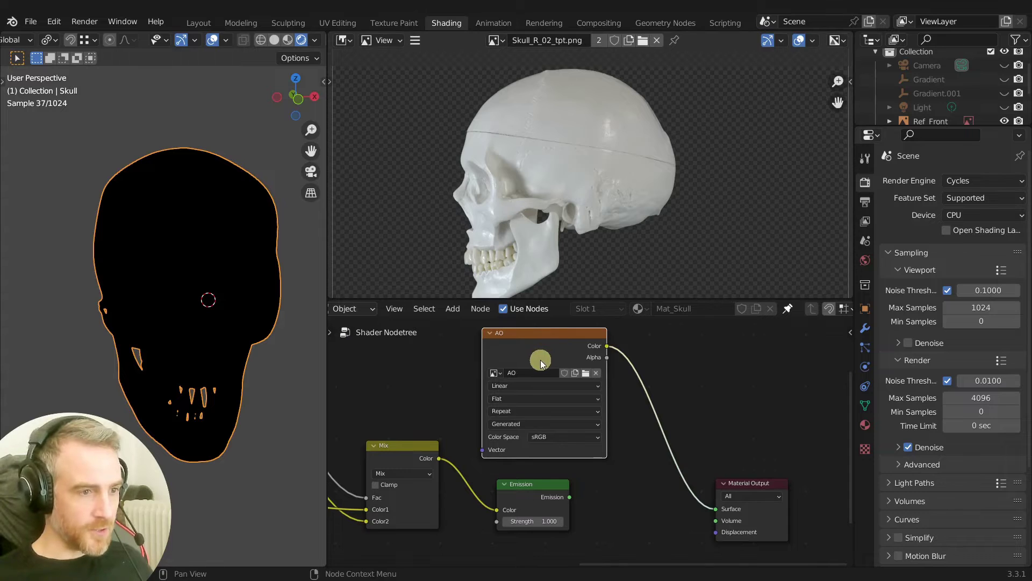
pyautogui.click(500, 41)
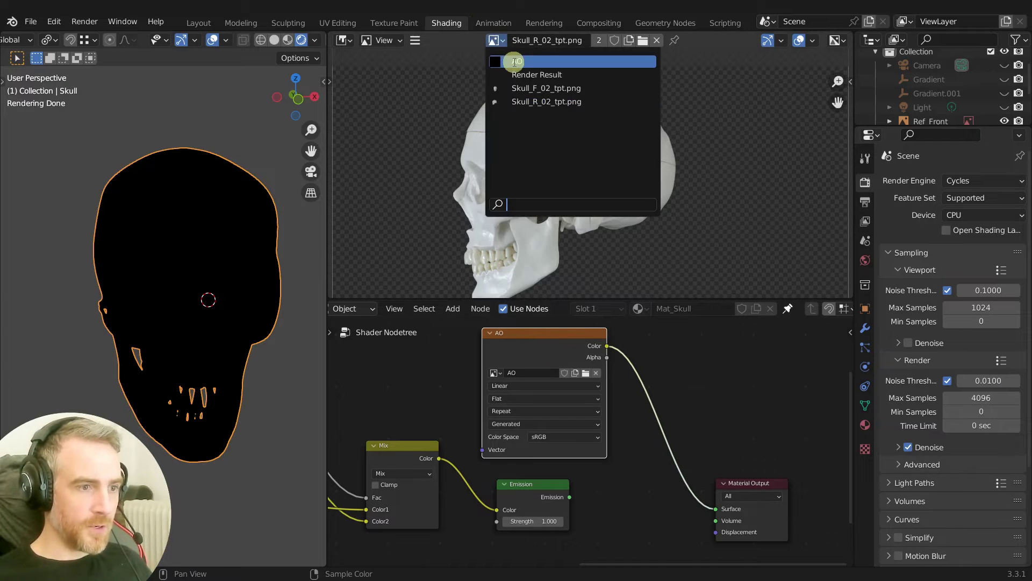
pyautogui.click(514, 61)
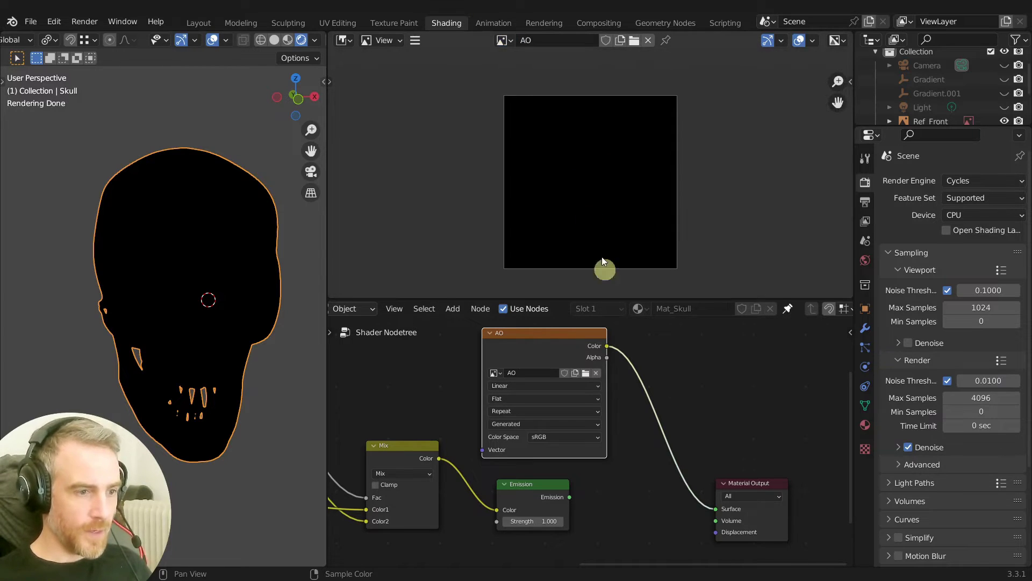
pyautogui.moveTo(550, 344)
pyautogui.mouseDown()
pyautogui.moveTo(555, 359)
pyautogui.moveTo(554, 350)
pyautogui.mouseUp()
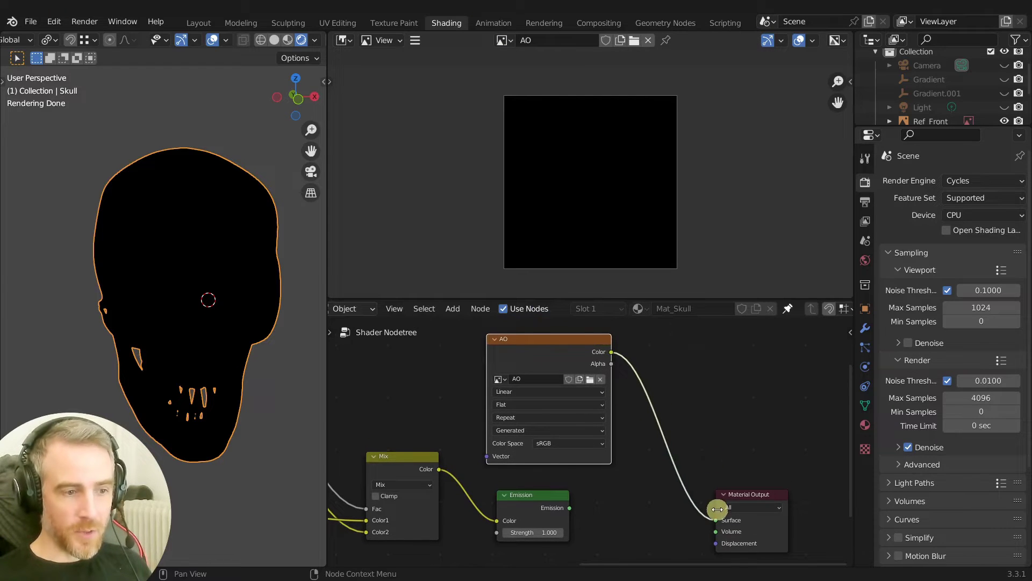
pyautogui.keyDown('ctrl'); pyautogui.keyDown('shift'); pyautogui.click(533, 500); pyautogui.keyUp('shift'); pyautogui.keyUp('ctrl')
# - Orbit the skull, preview its Ambient Occlusion pass, then go back to the Combined render
pyautogui.moveTo(192, 250); pyautogui.dragTo(176, 265, button='middle')
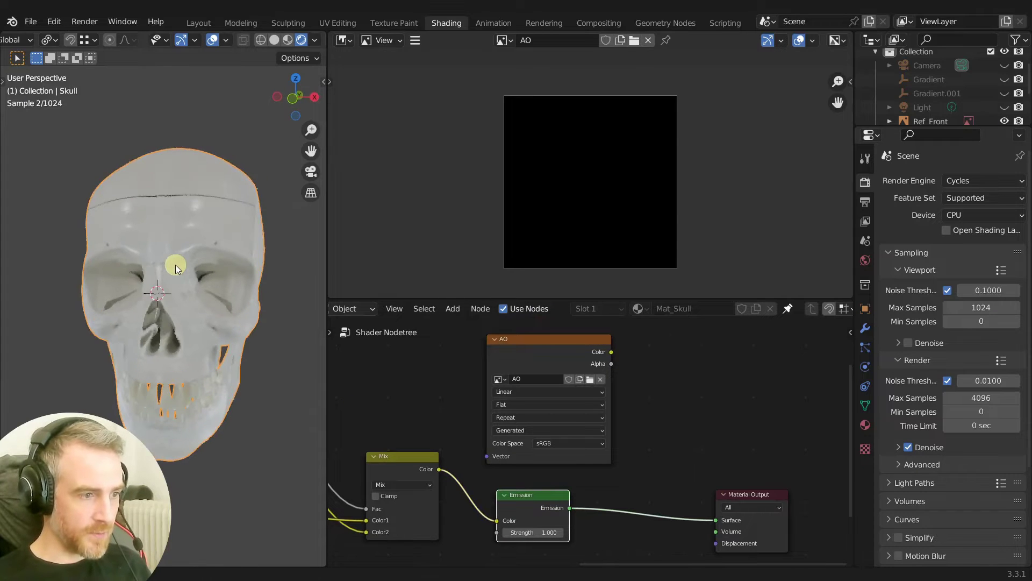
pyautogui.click(316, 41)
pyautogui.click(302, 162)
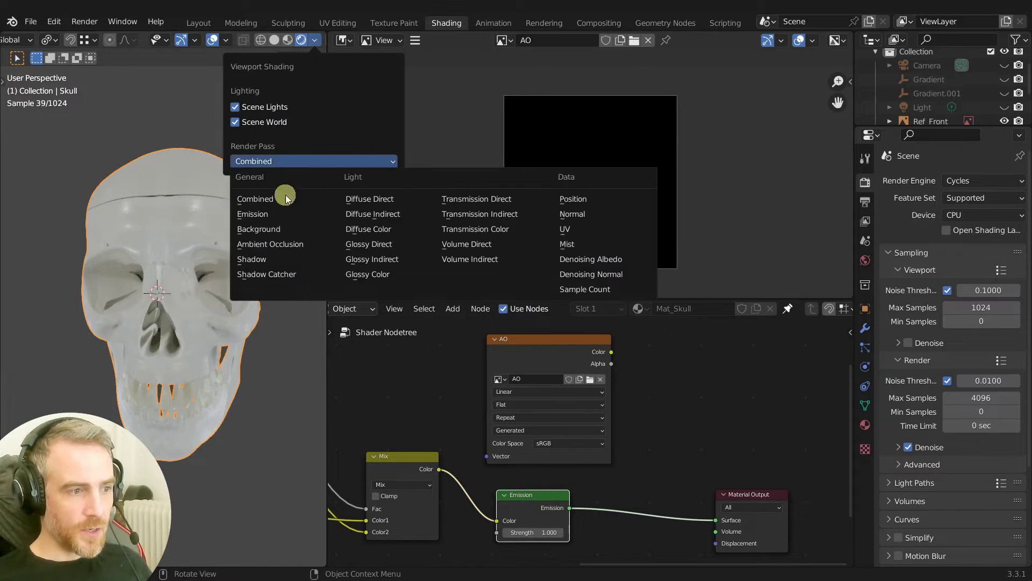
pyautogui.click(270, 246)
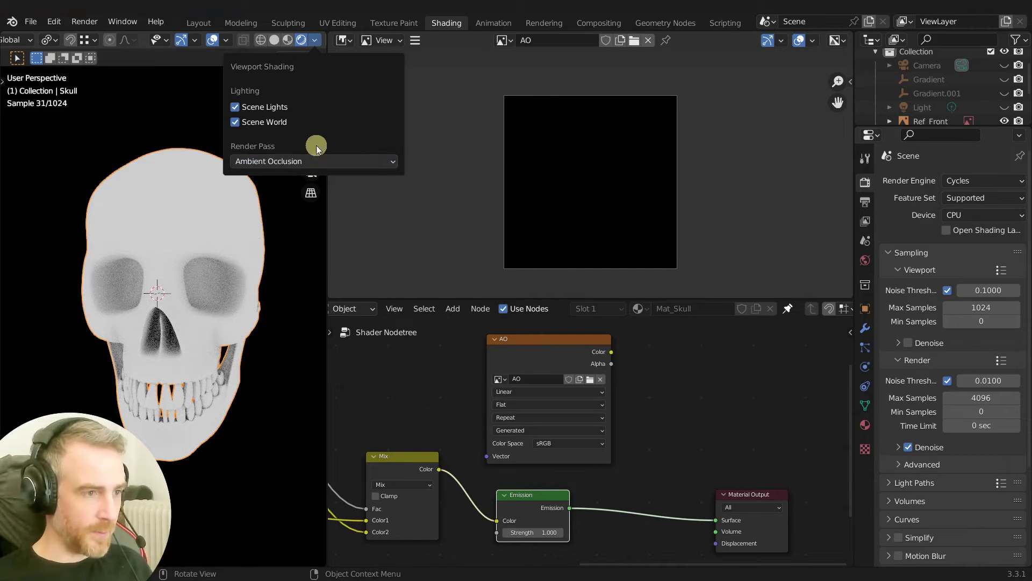
pyautogui.click(329, 162)
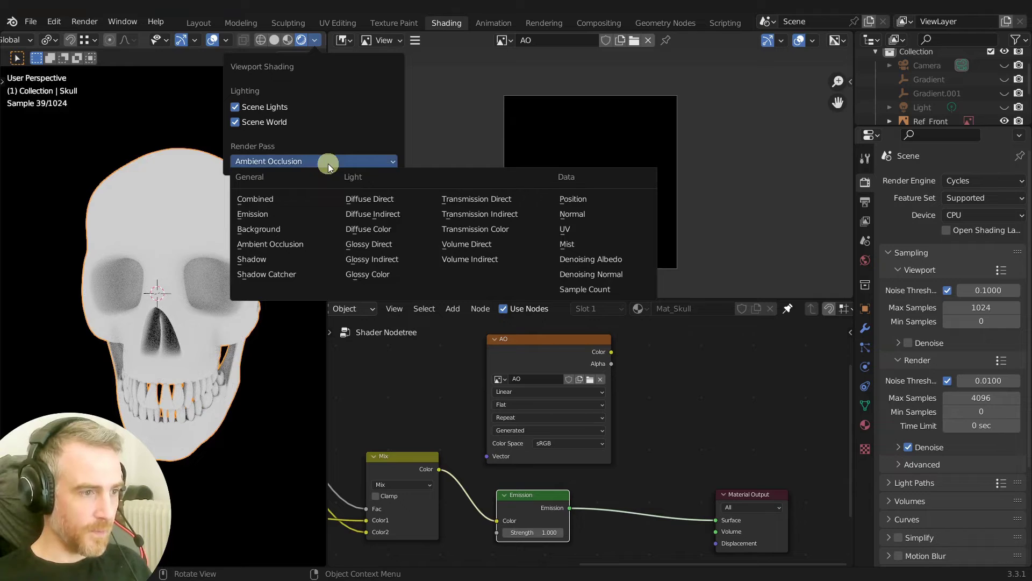
pyautogui.click(284, 200)
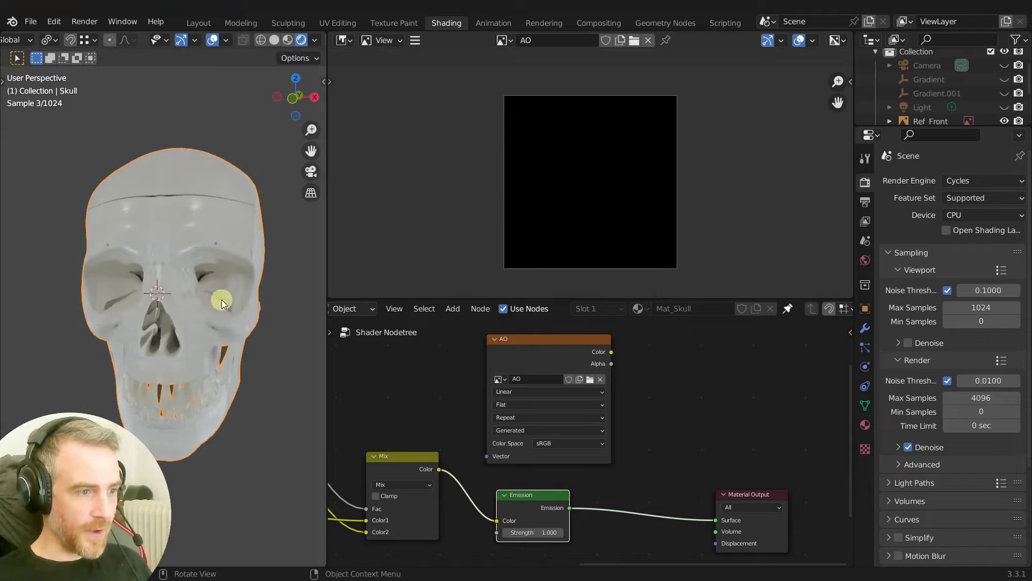
# - Select the AO node, widen the Properties panel, and switch to the UV Editing workspace
pyautogui.click(552, 356)
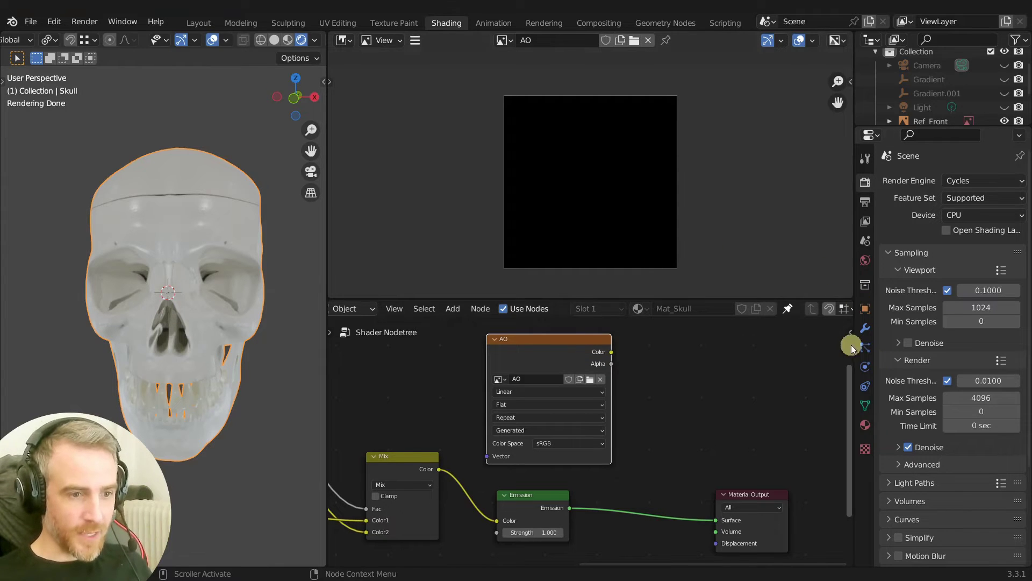
pyautogui.moveTo(855, 345); pyautogui.dragTo(773, 350)
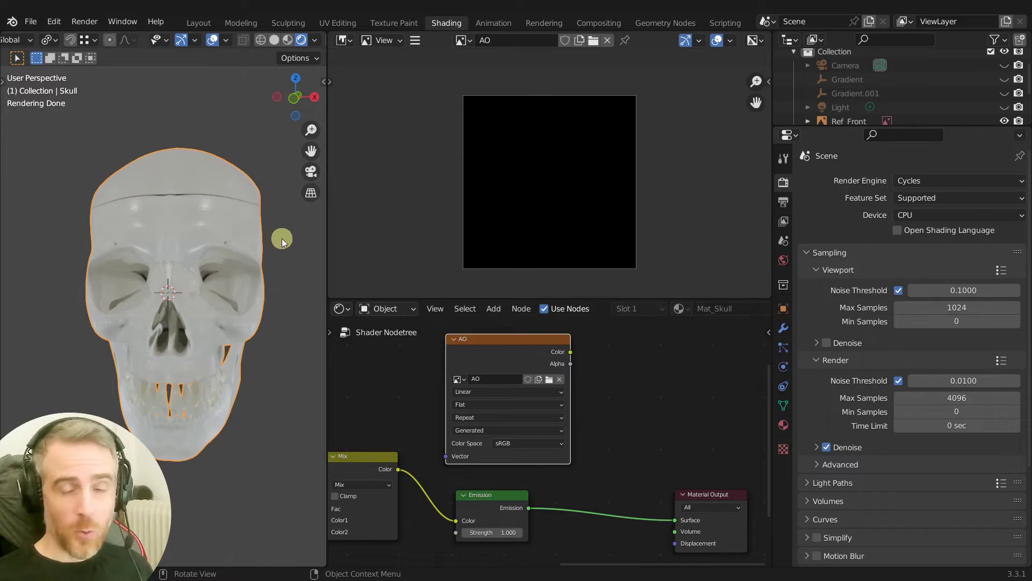
pyautogui.click(338, 23)
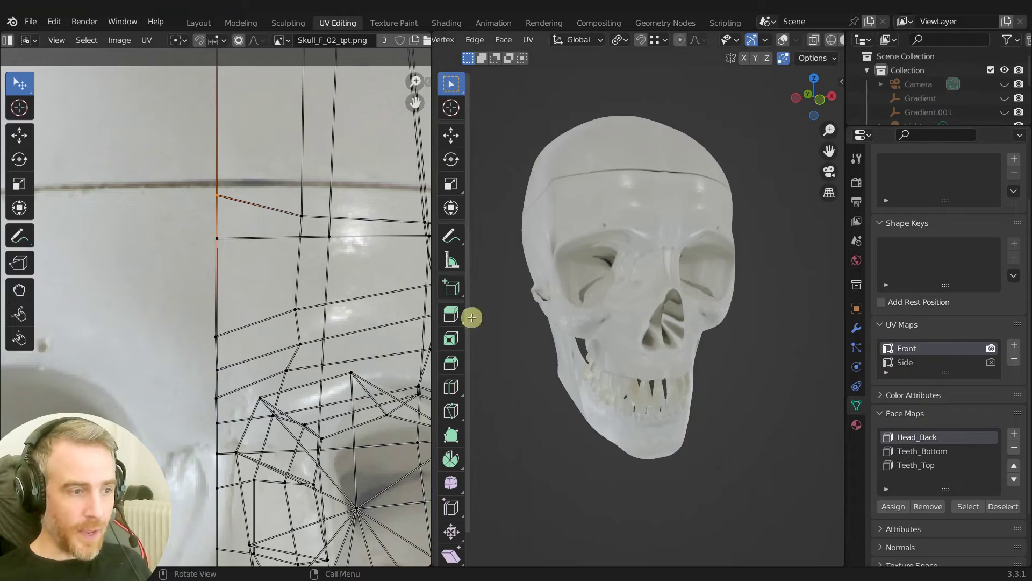
# - Zoom out the UV editor over Skull_F_02_tpt.png and enlarge the UV Maps list
pyautogui.scroll(-7, 346, 311)
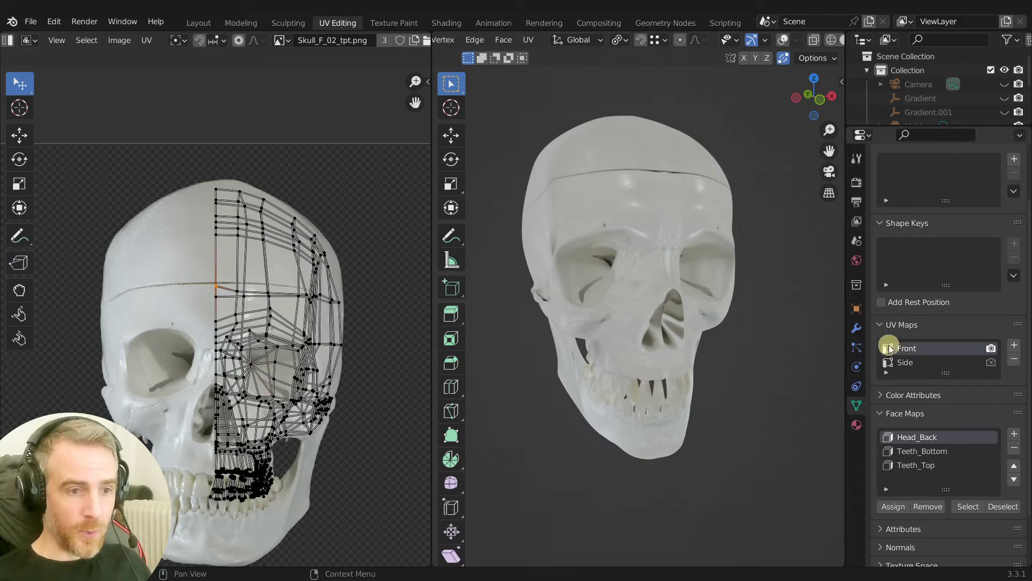
pyautogui.moveTo(945, 374); pyautogui.dragTo(946, 414)
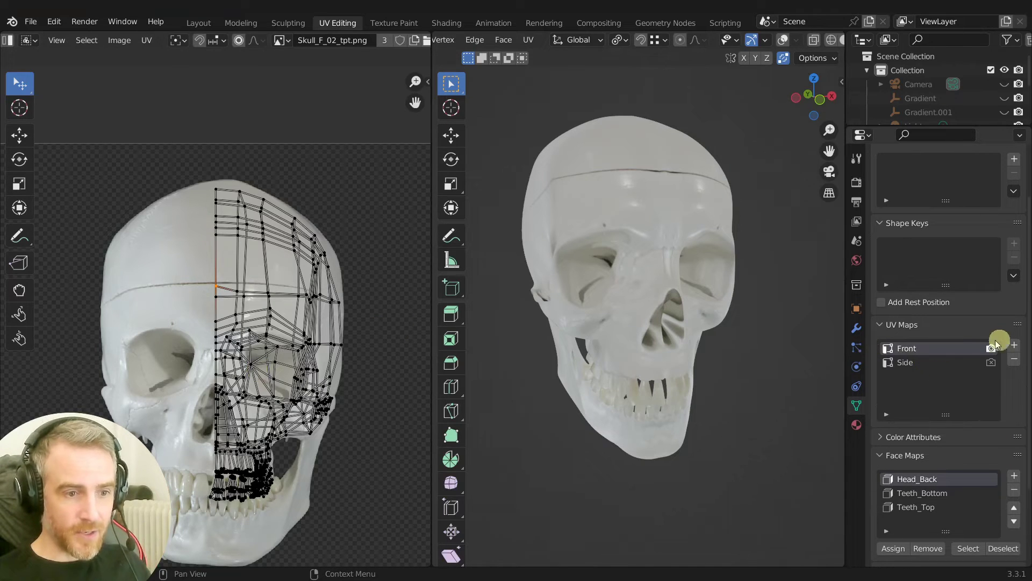
# - Add a third UV map to the skull and rename it Flat
pyautogui.click(1013, 345)
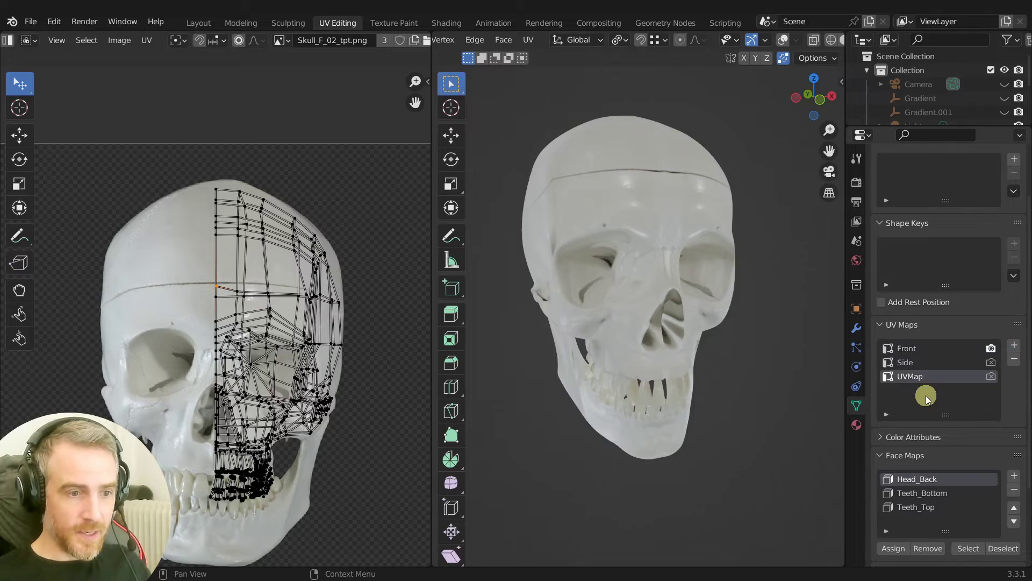
pyautogui.doubleClick(918, 376)
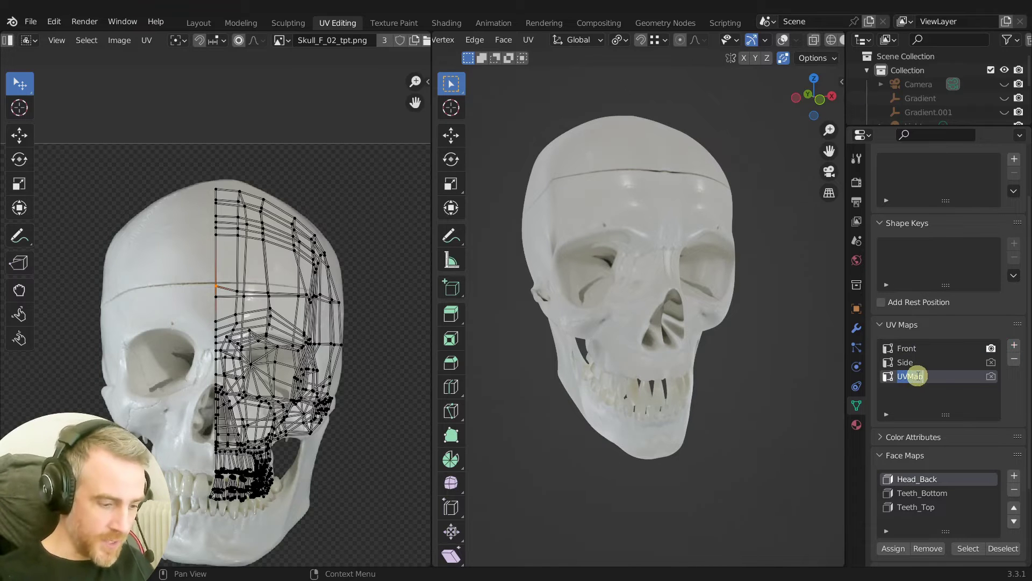
pyautogui.write('Flat')
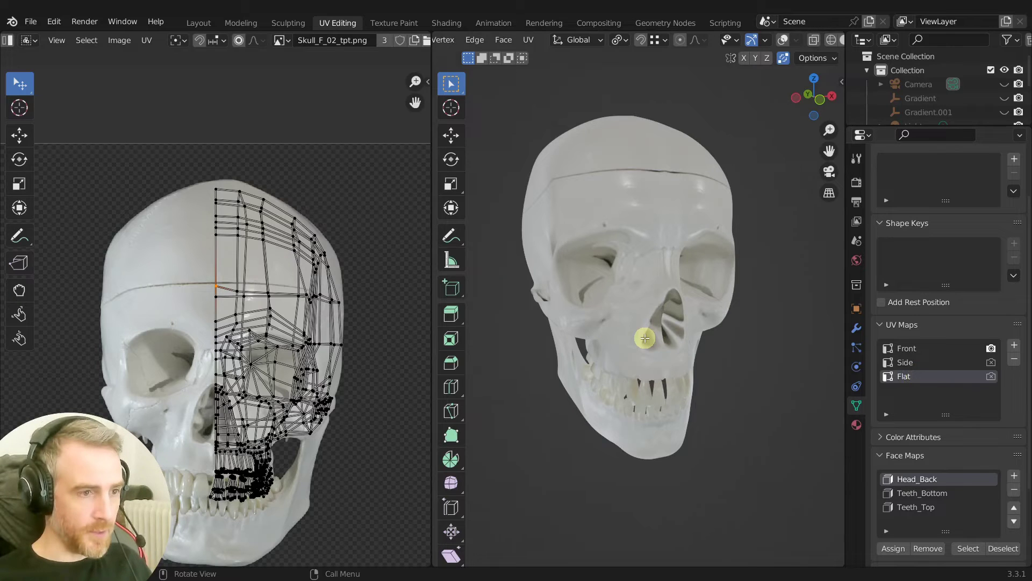
# - Show mesh overlays, add the lower teeth to the selection, and make Flat the render UV map
pyautogui.hotkey('shift', 'alt', 'z')
pyautogui.moveTo(587, 173); pyautogui.dragTo(719, 244, button='middle')
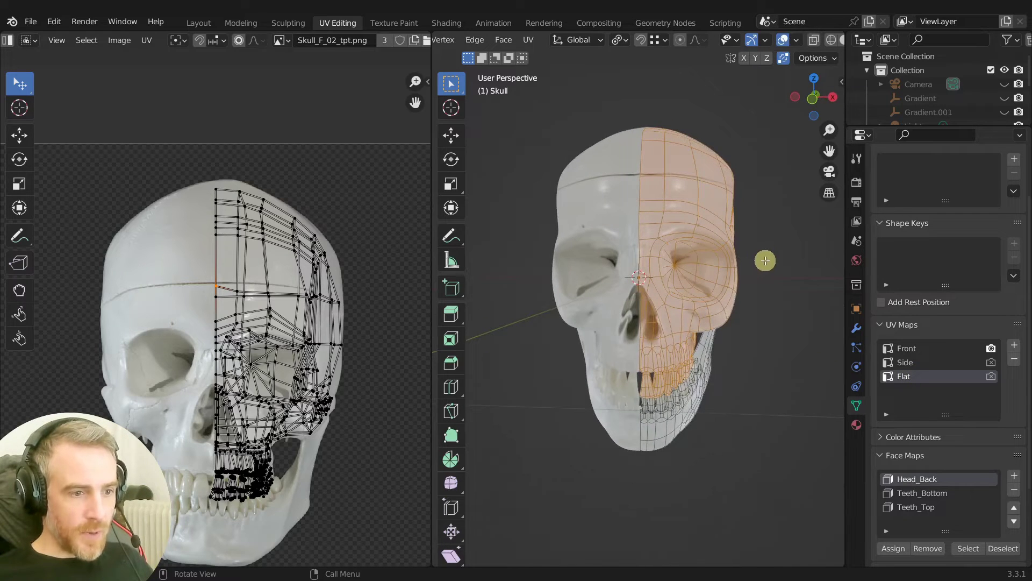
pyautogui.hotkey('ctrl', 'l')
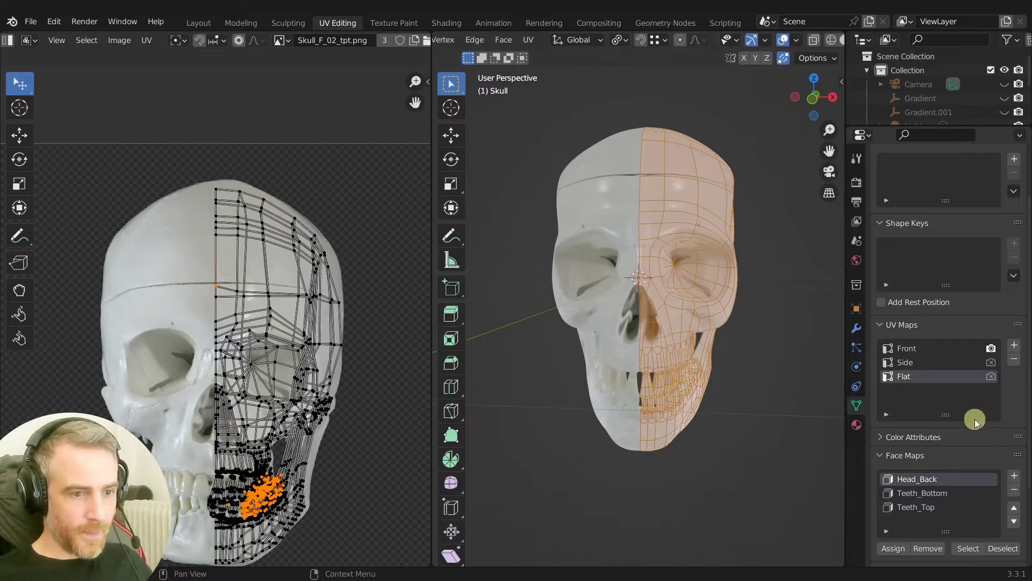
pyautogui.click(991, 377)
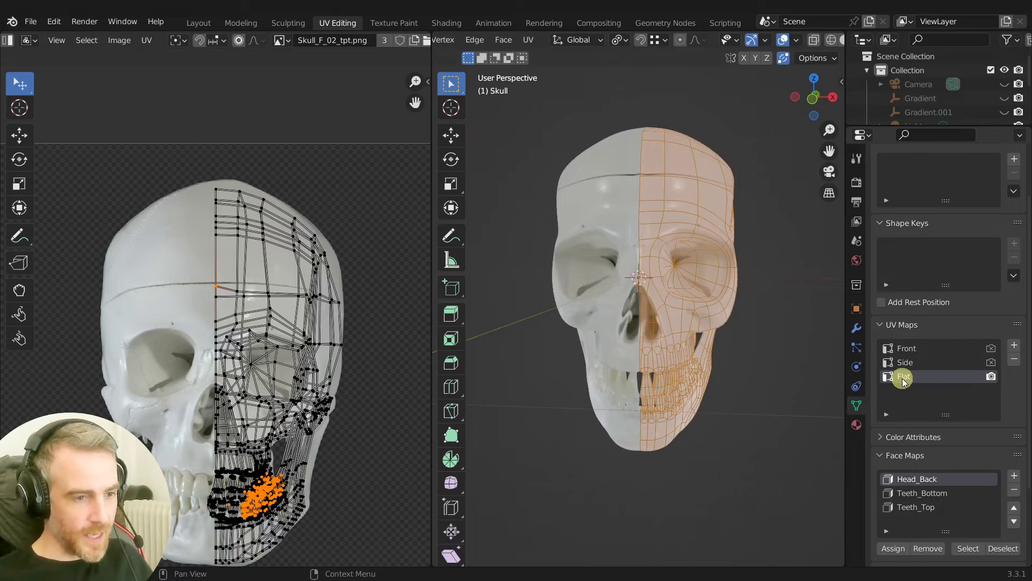
pyautogui.press('u')
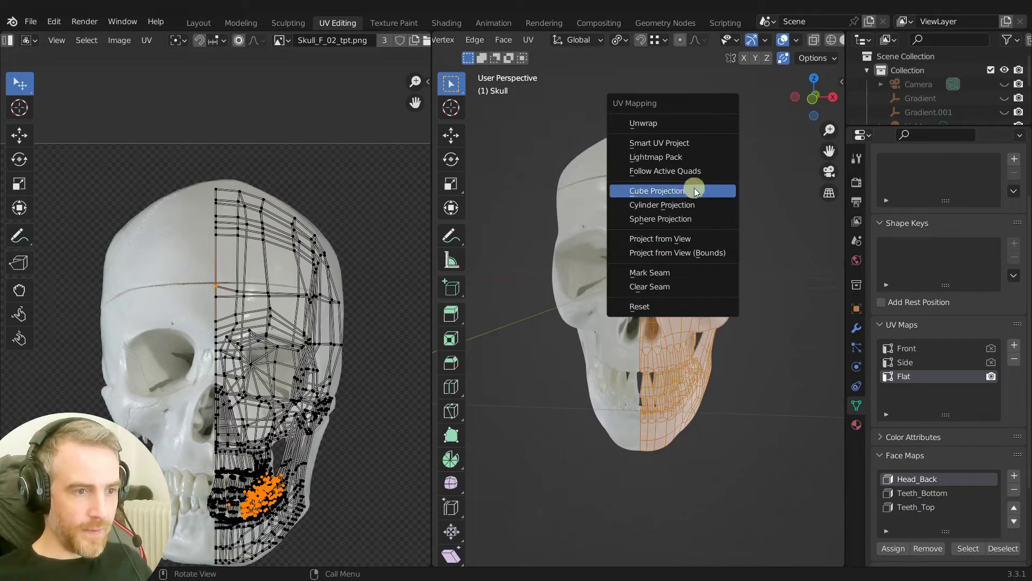
# - Run Smart UV Project with a 0.005 island margin, keeping Correct Aspect enabled
pyautogui.click(699, 144)
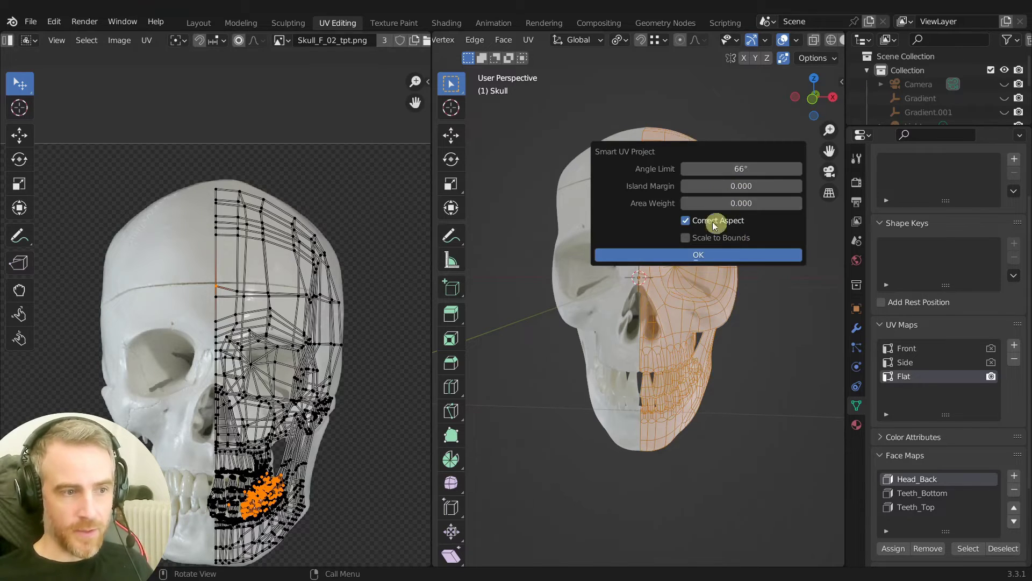
pyautogui.click(746, 186)
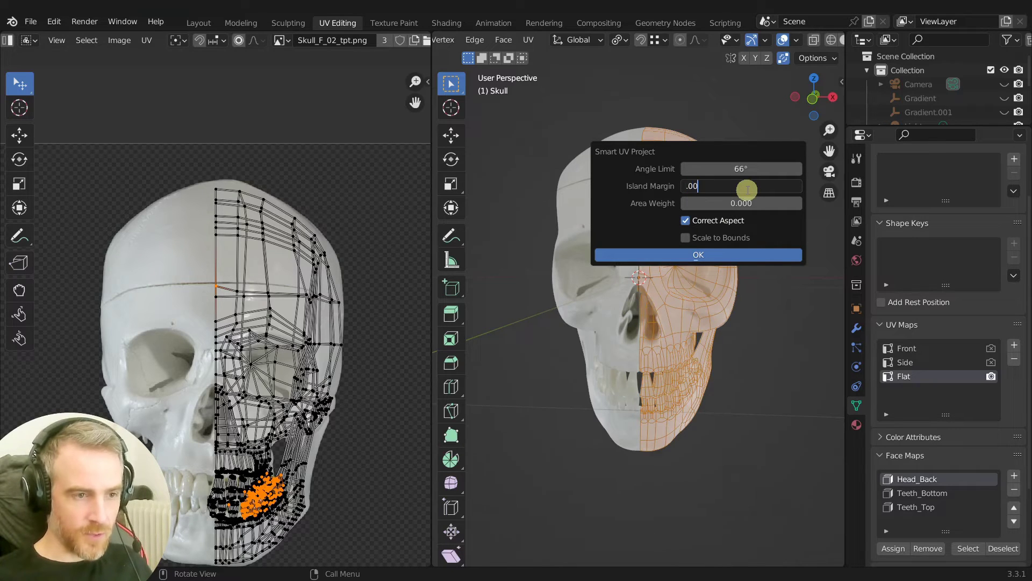
pyautogui.press('Return')
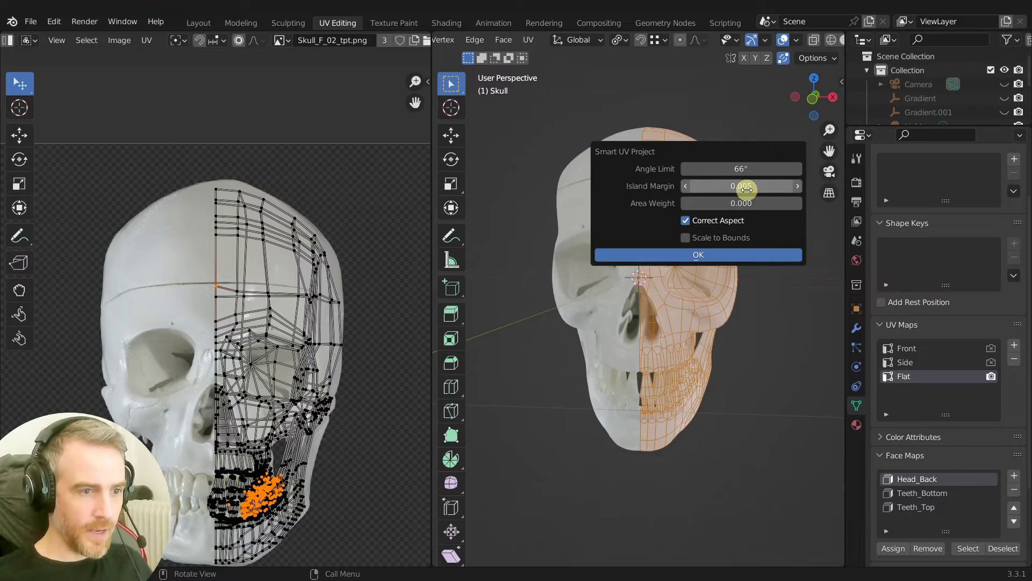
pyautogui.click(701, 255)
# - Display the AO image behind the Flat UV layout in the UV editor
pyautogui.scroll(-3, 253, 363)
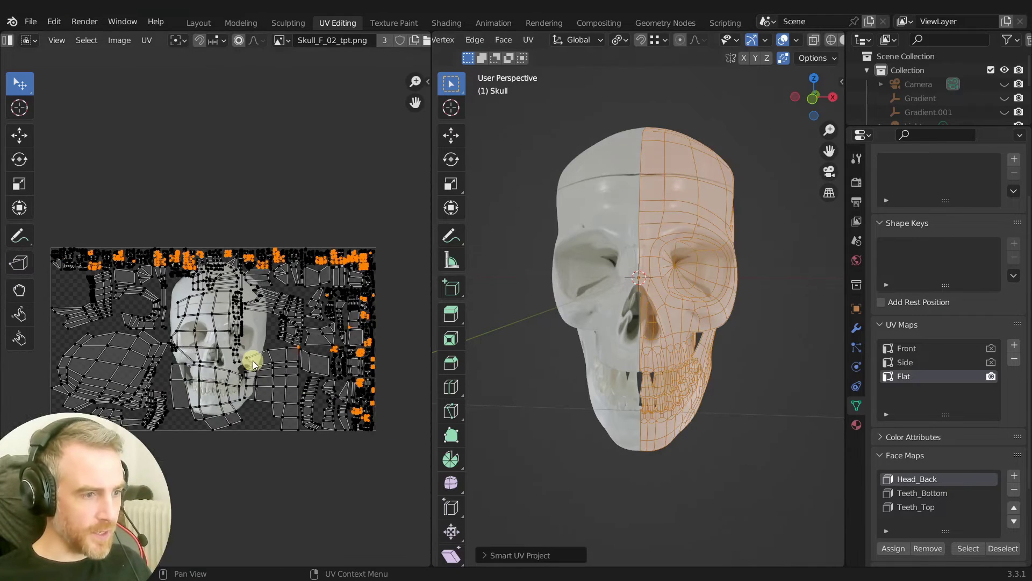
pyautogui.scroll(1, 254, 363)
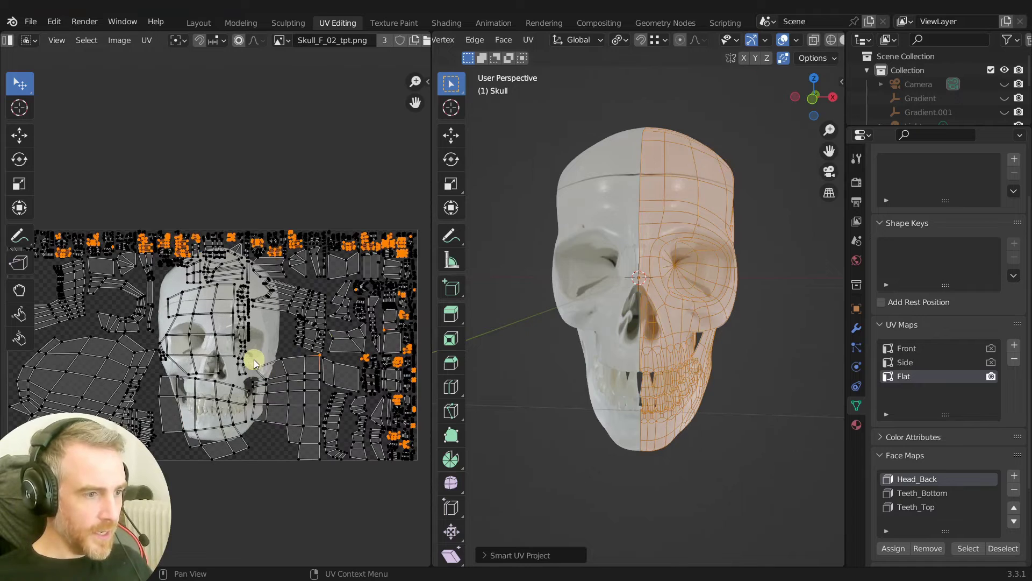
pyautogui.click(280, 41)
pyautogui.click(302, 60)
pyautogui.scroll(2, 238, 300)
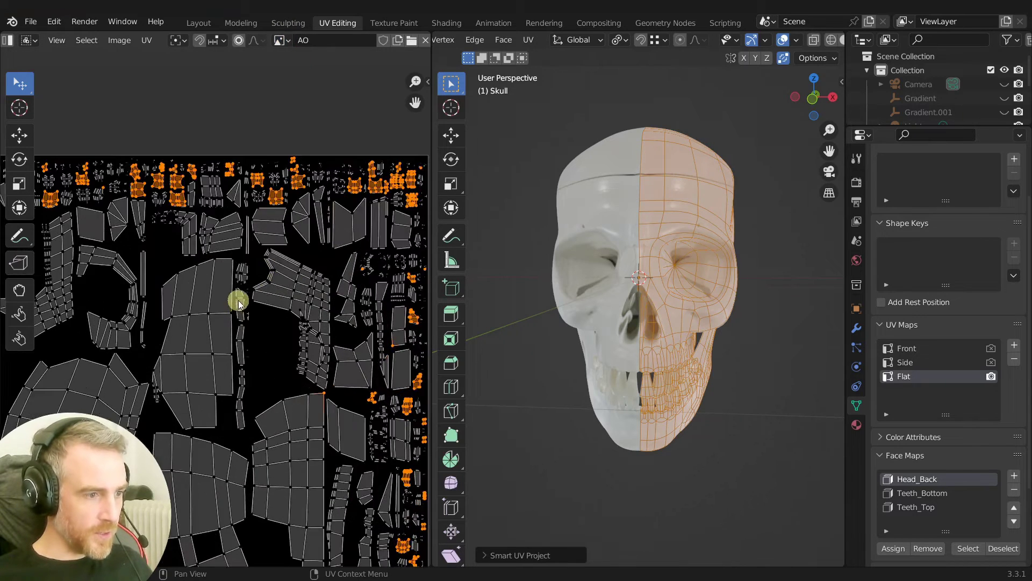
pyautogui.scroll(-2, 238, 300)
pyautogui.scroll(6, 242, 300)
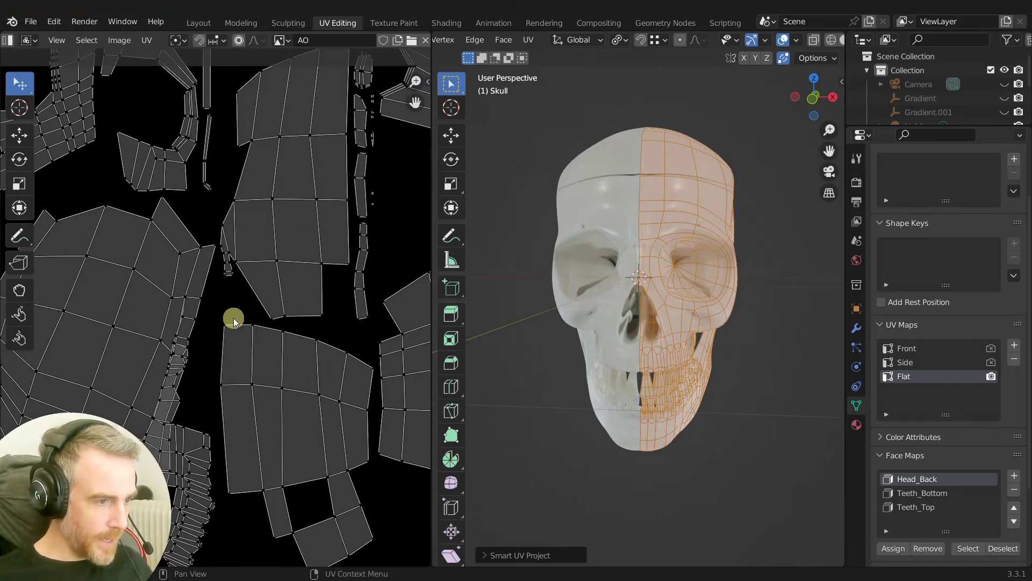
# - Reopen the last Smart UV Project settings and adjust the island margin spacing
pyautogui.click(518, 555)
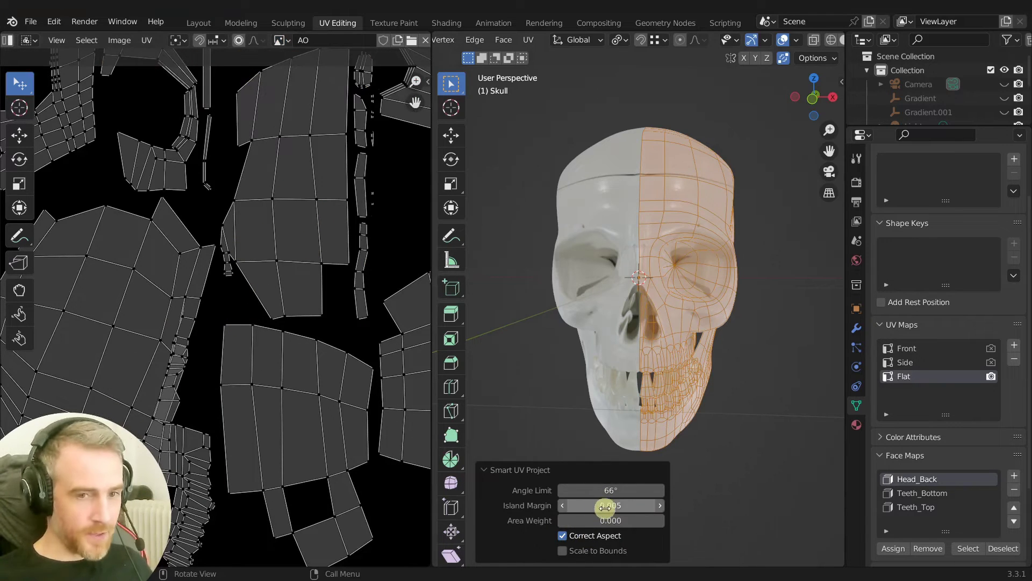
pyautogui.moveTo(608, 506); pyautogui.dragTo(612, 505)
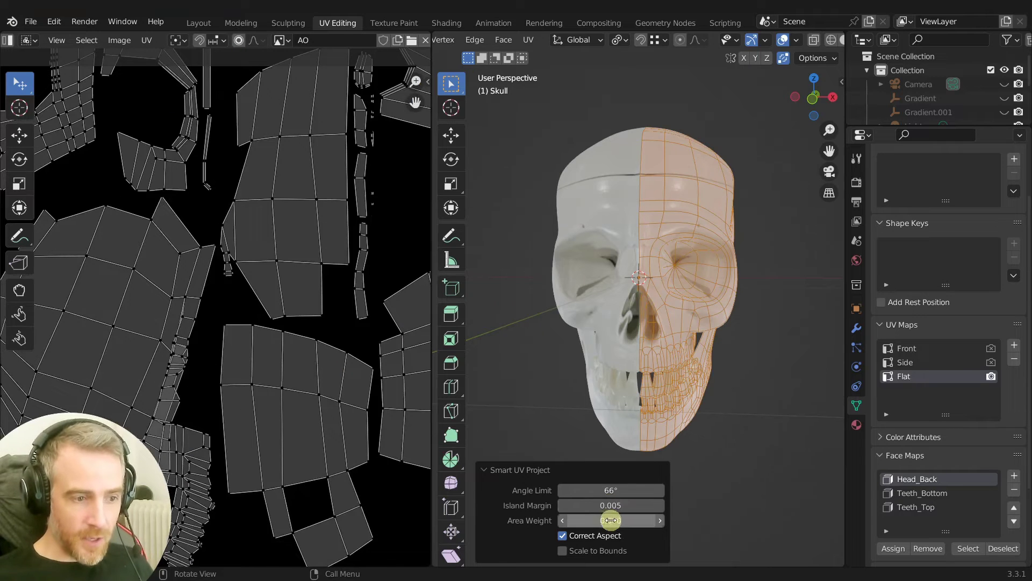
pyautogui.scroll(-4, 212, 231)
pyautogui.scroll(1, 237, 235)
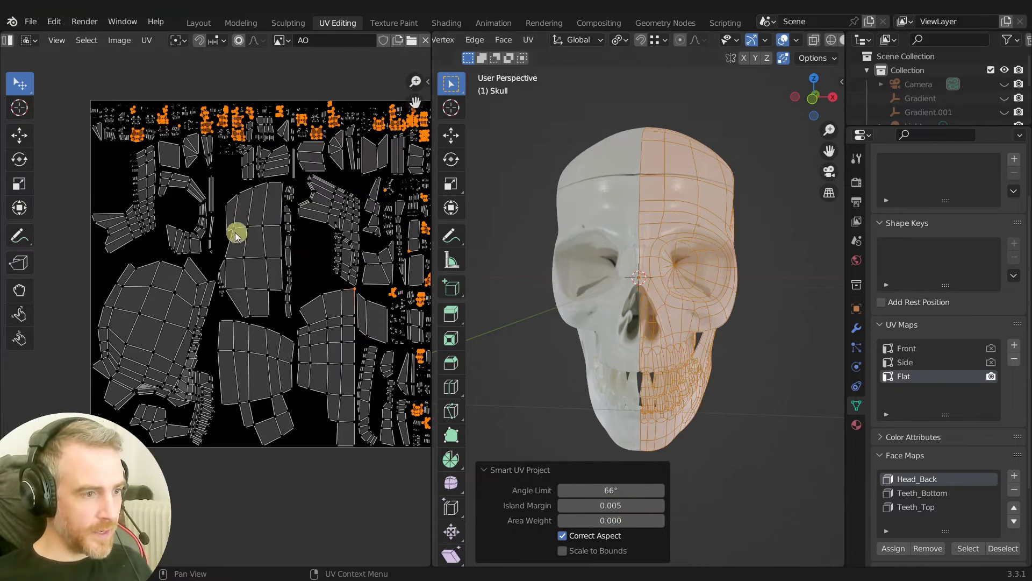
pyautogui.scroll(2, 323, 287)
pyautogui.scroll(2, 301, 269)
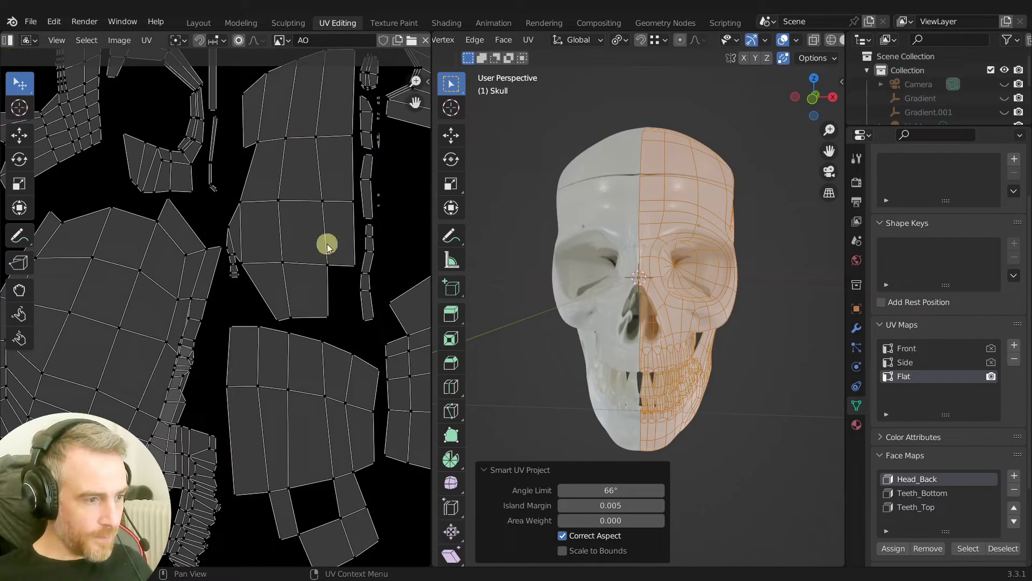
pyautogui.scroll(-2, 344, 231)
pyautogui.scroll(4, 272, 260)
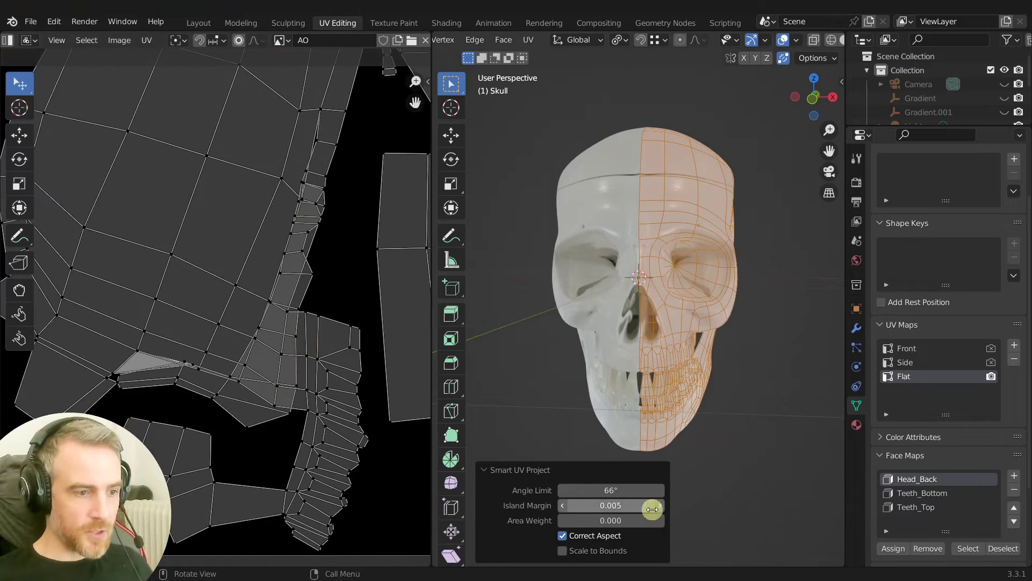
# - Re-unwrap the skull with a 50° Smart UV Project angle limit
pyautogui.click(619, 488)
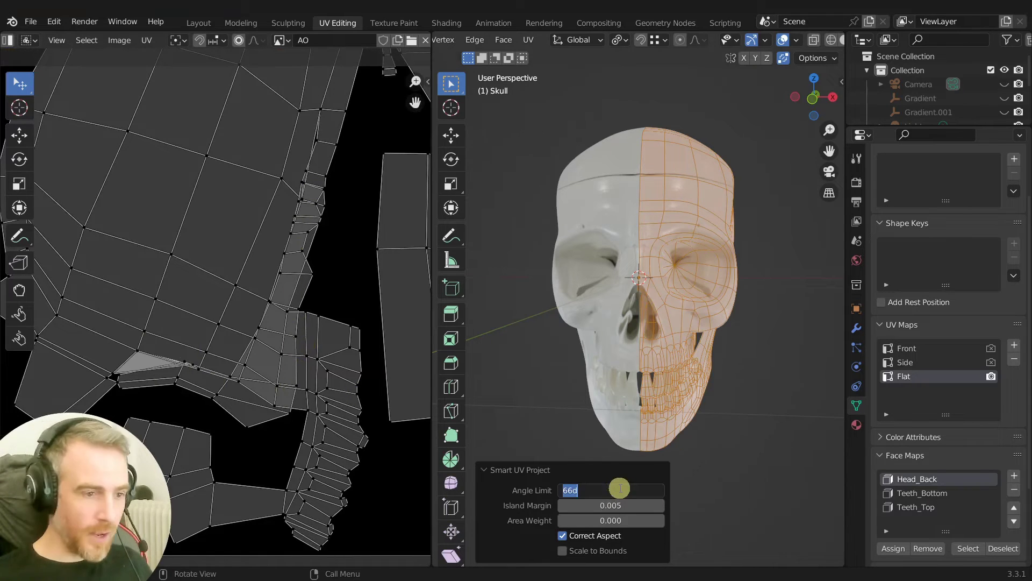
pyautogui.press('Return')
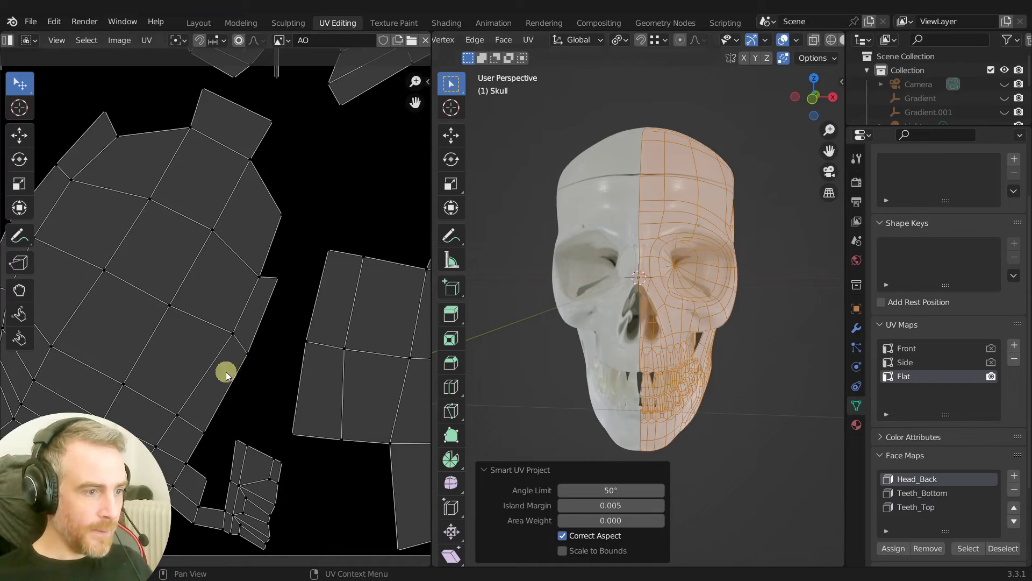
pyautogui.scroll(-3, 254, 349)
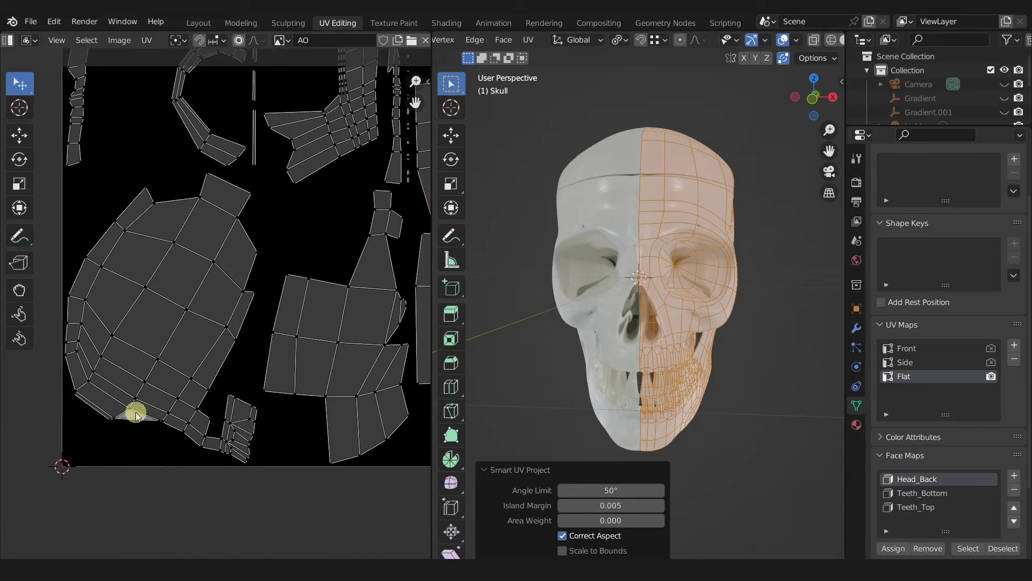
pyautogui.scroll(-2, 278, 355)
pyautogui.scroll(-3, 269, 376)
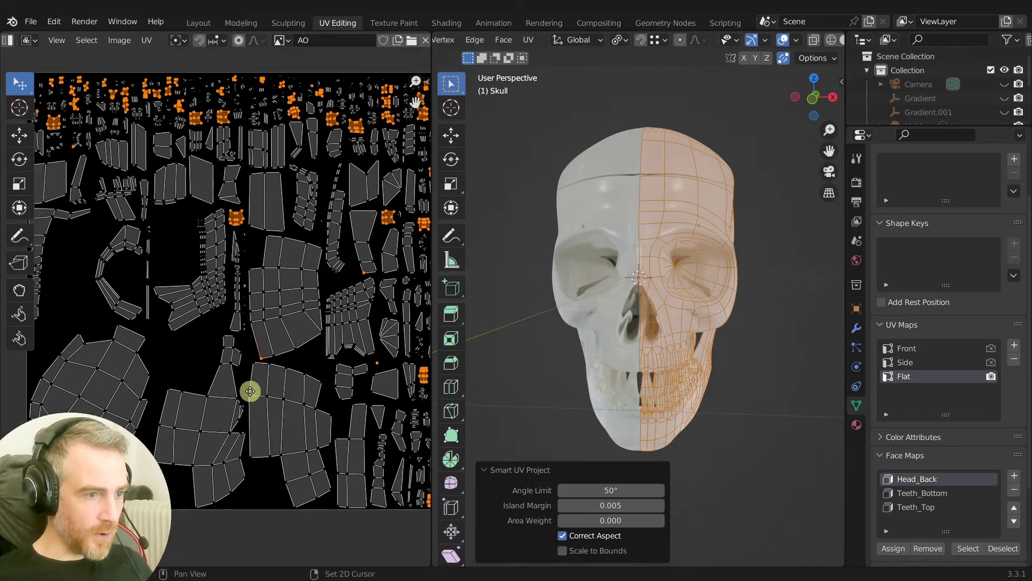
pyautogui.scroll(2, 375, 322)
pyautogui.scroll(7, 260, 358)
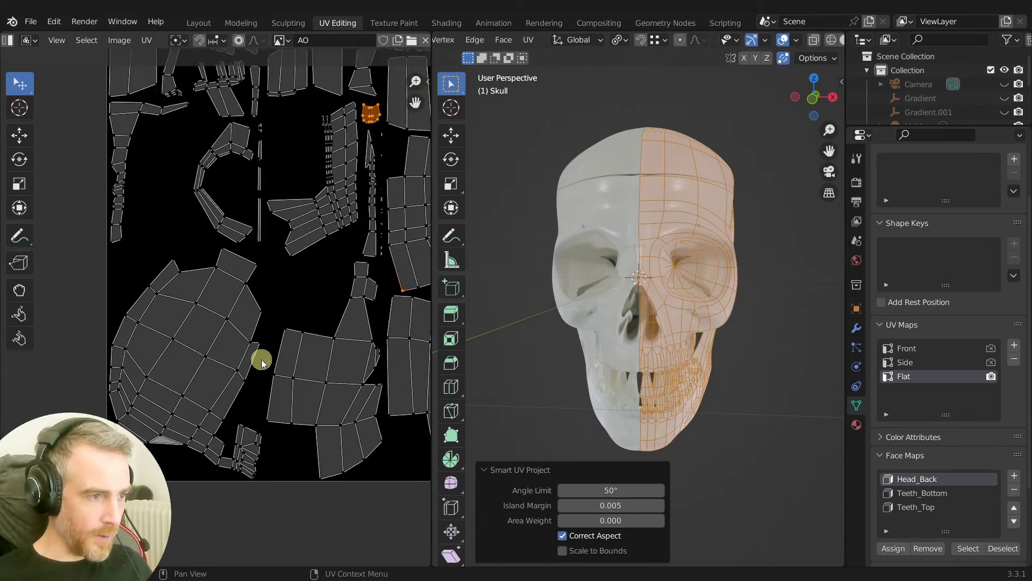
pyautogui.scroll(1, 291, 395)
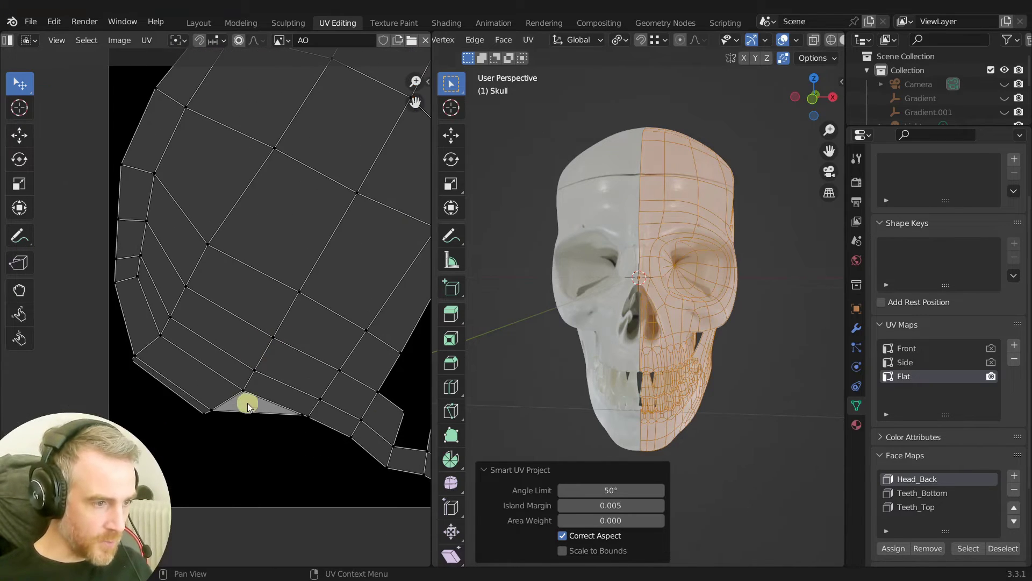
pyautogui.scroll(1, 268, 424)
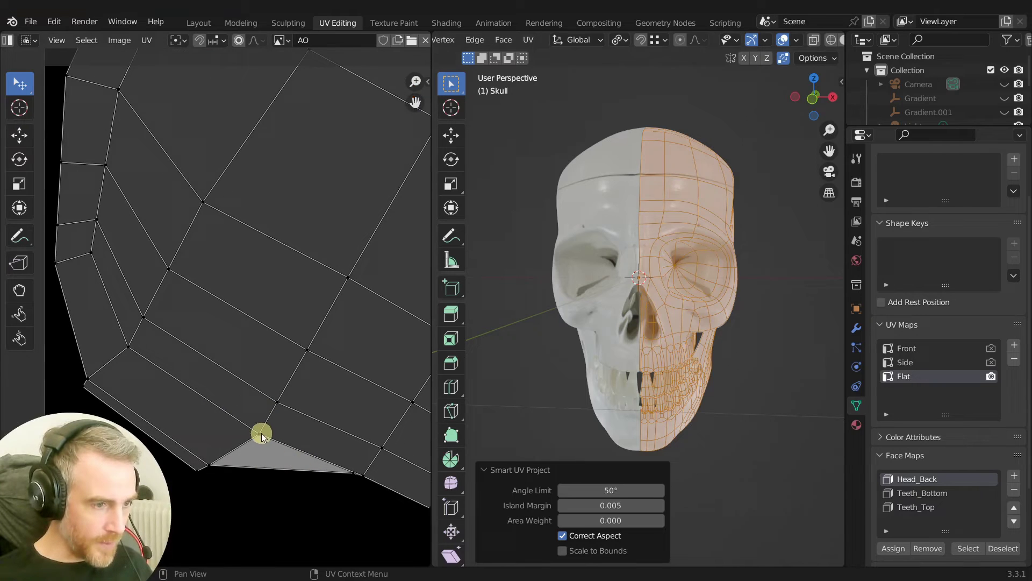
# - Move the stray triangle's corner vertex into place, frame the UV atlas, and return to Shading
pyautogui.click(355, 475)
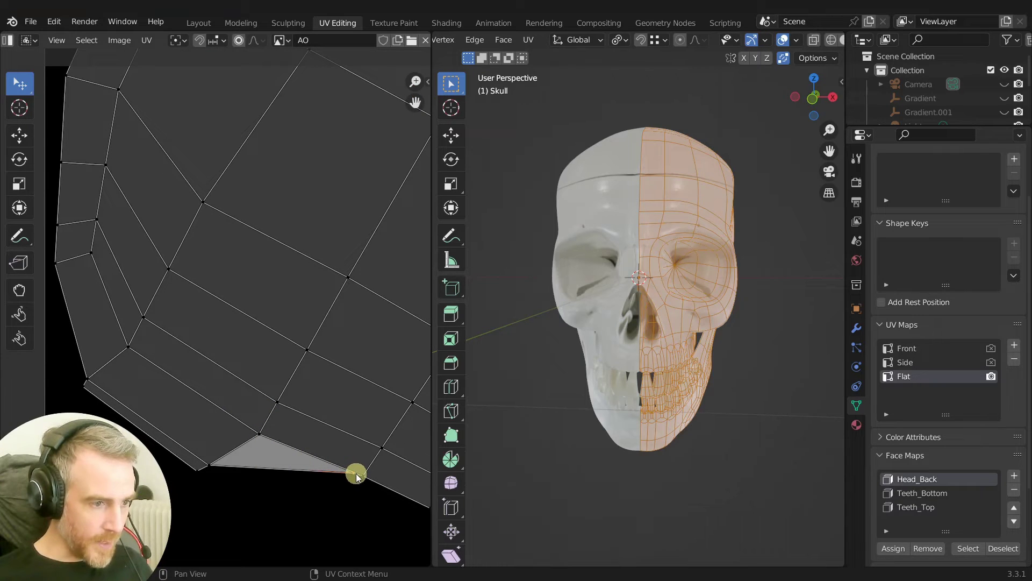
pyautogui.press('g')
pyautogui.click(320, 494)
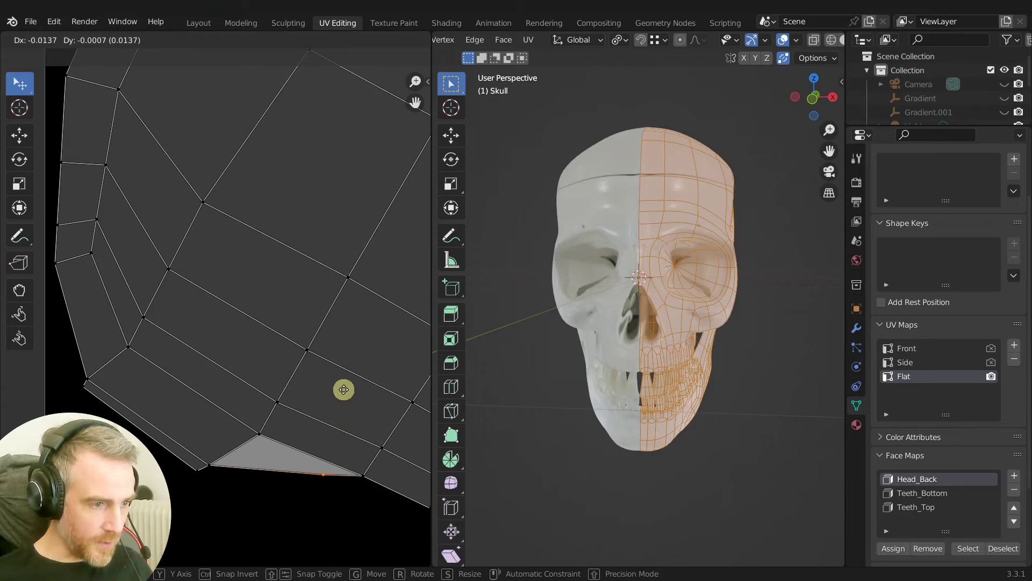
pyautogui.scroll(-5, 301, 409)
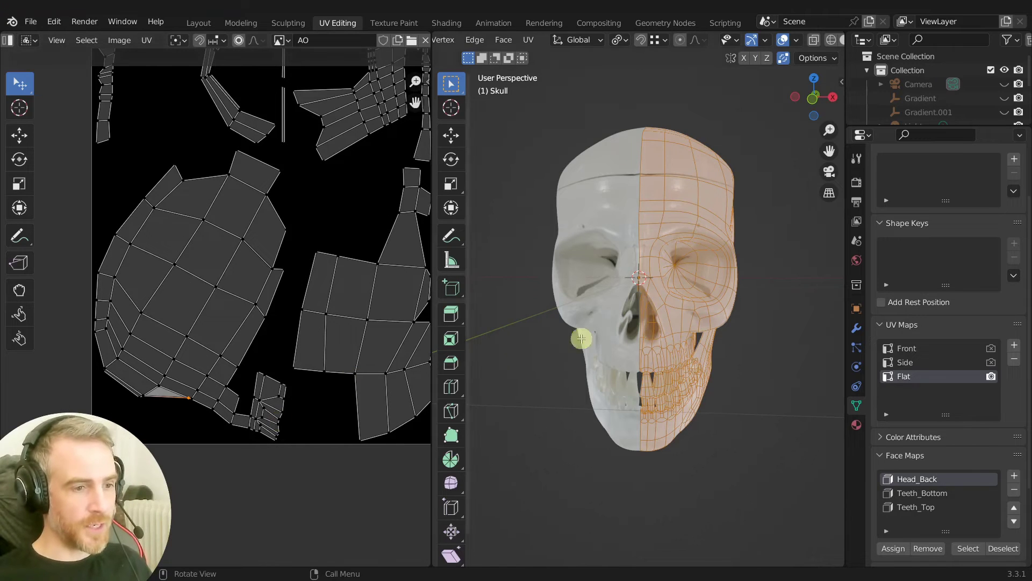
pyautogui.scroll(-6, 380, 330)
pyautogui.moveTo(380, 330); pyautogui.dragTo(358, 384, button='middle')
pyautogui.scroll(1, 355, 383)
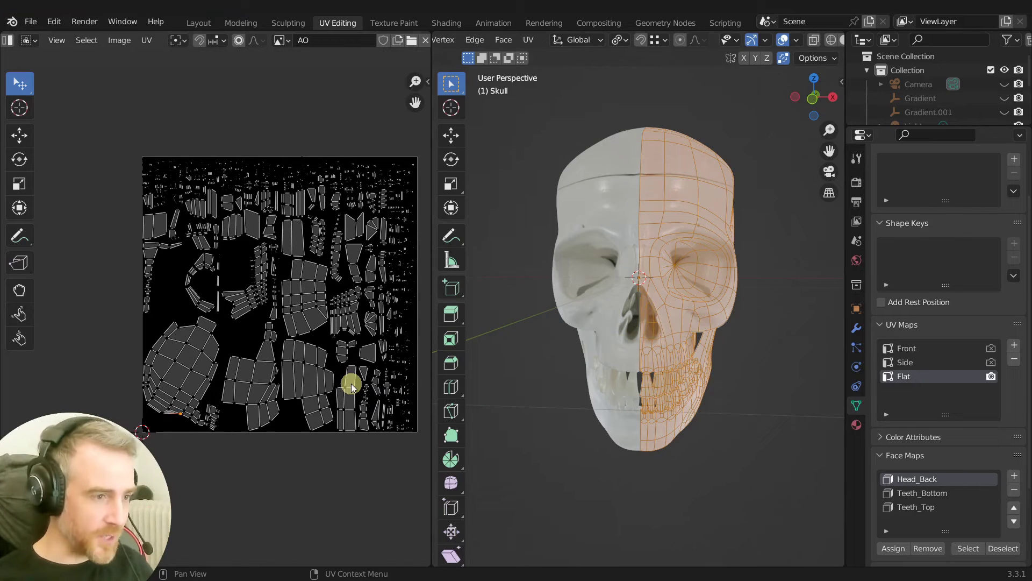
pyautogui.moveTo(339, 283); pyautogui.dragTo(321, 290, button='middle')
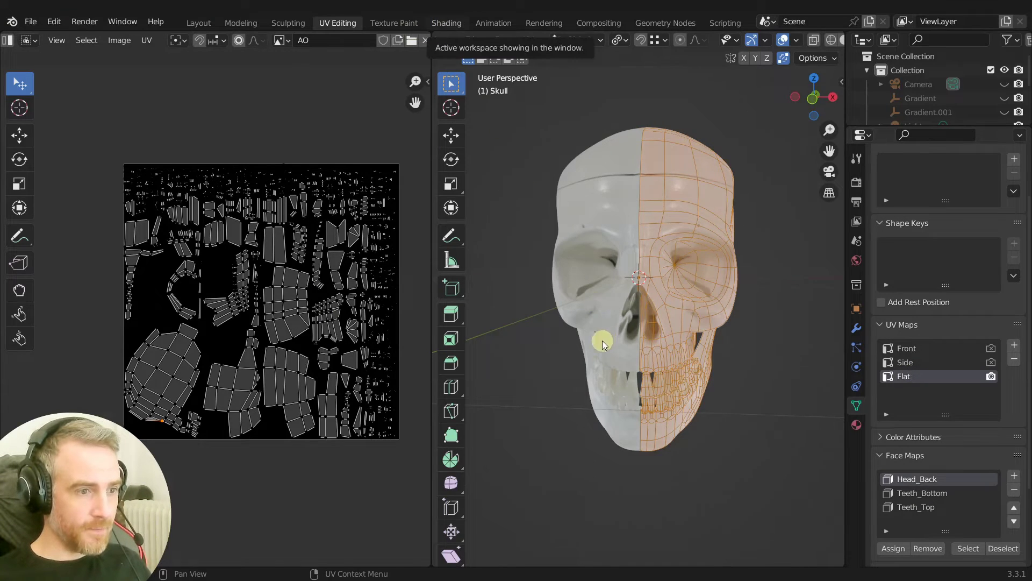
pyautogui.hotkey('ctrl', 'pagedown')
pyautogui.hotkey('ctrl', 'pagedown')
# - Reposition the AO image node and make Flat the active UV map in Object Data
pyautogui.press('g')
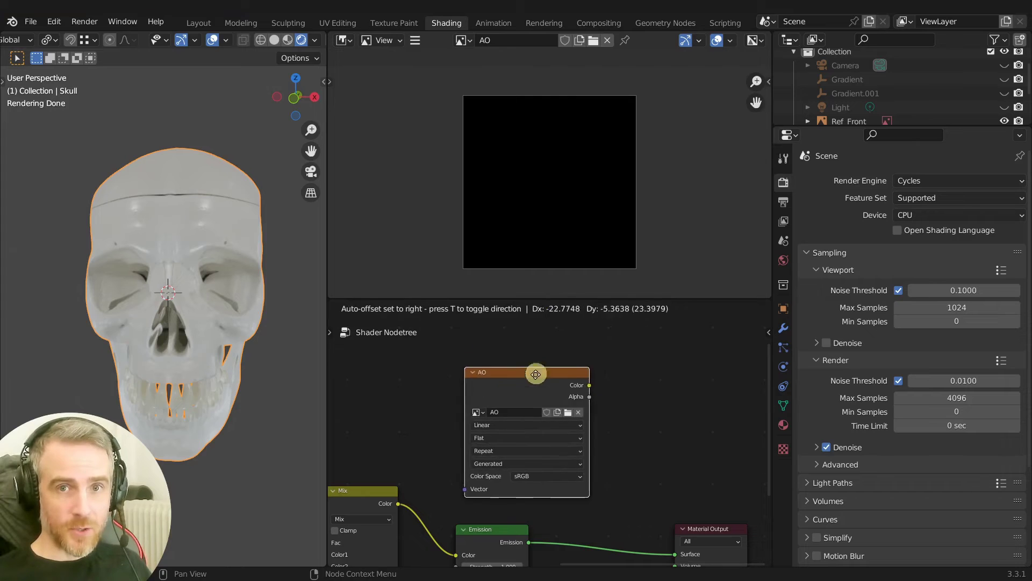
pyautogui.click(523, 366)
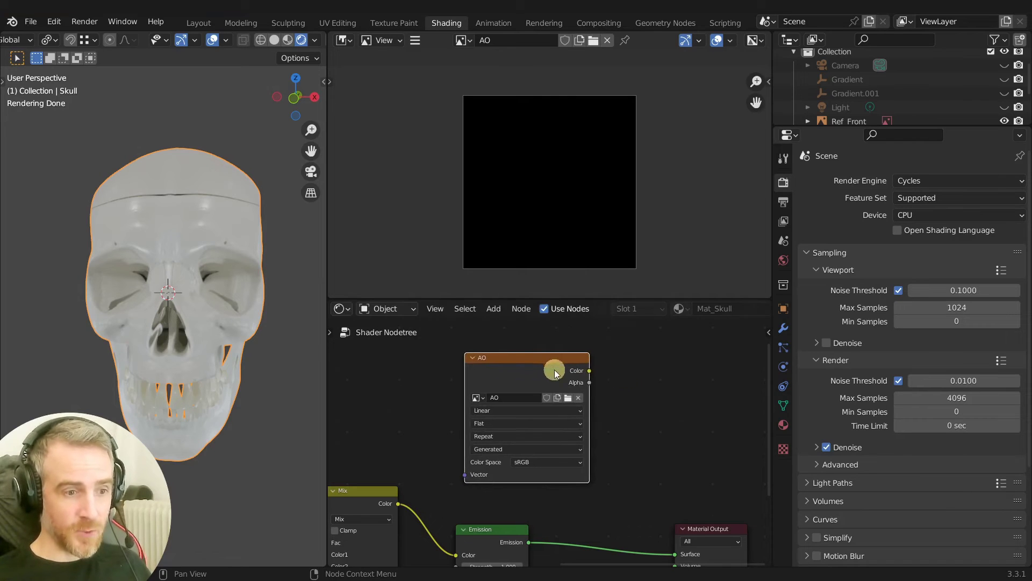
pyautogui.click(785, 404)
pyautogui.click(839, 427)
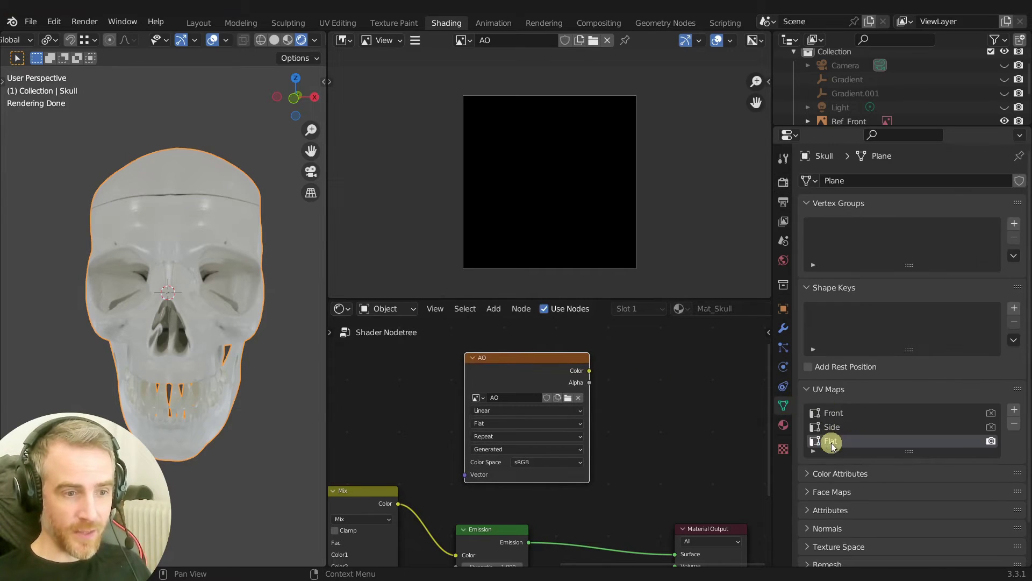
pyautogui.click(825, 441)
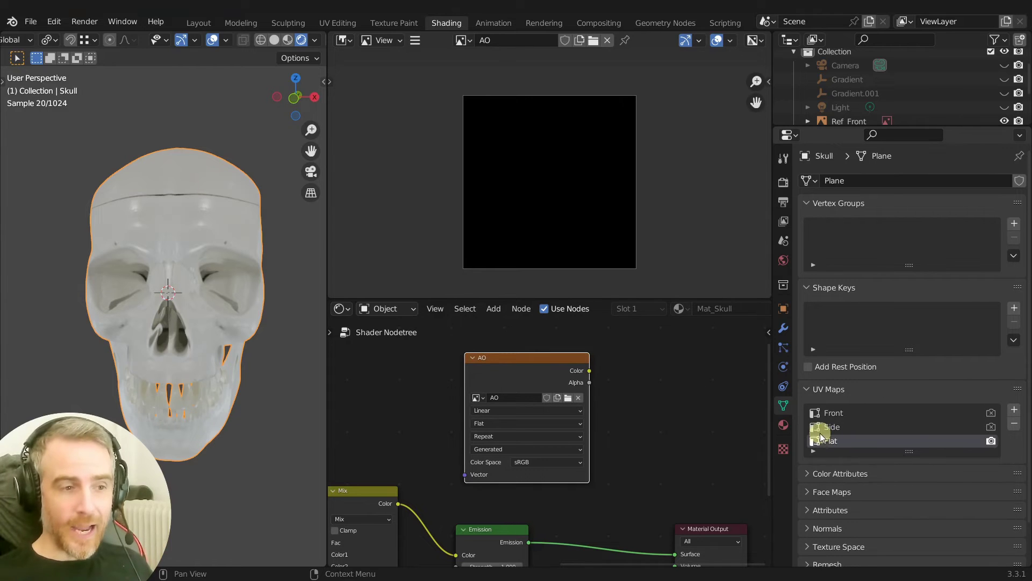
# - Set the render Bake Type to Ambient Occlusion and start baking the skull
pyautogui.click(784, 183)
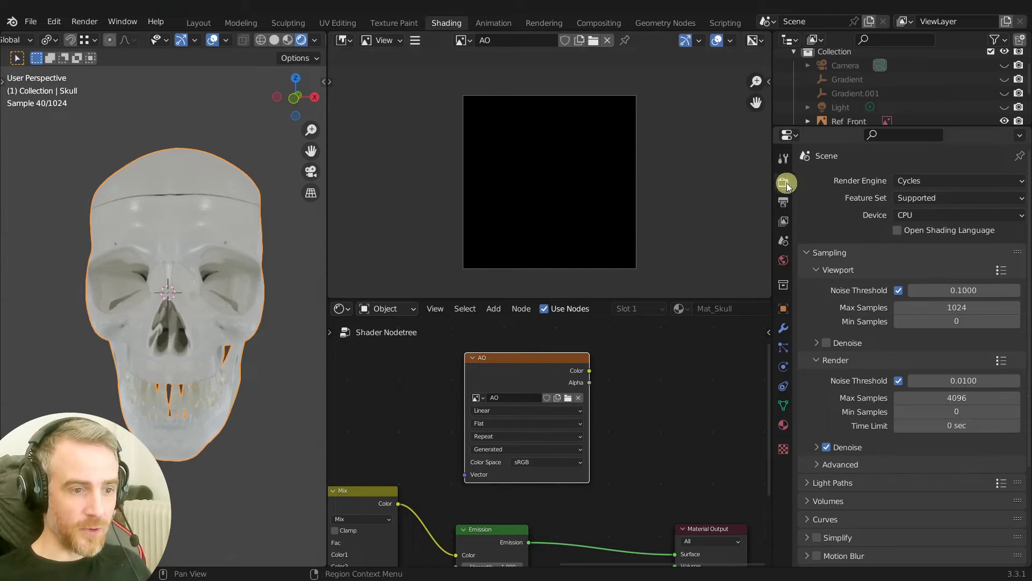
pyautogui.scroll(-5, 875, 291)
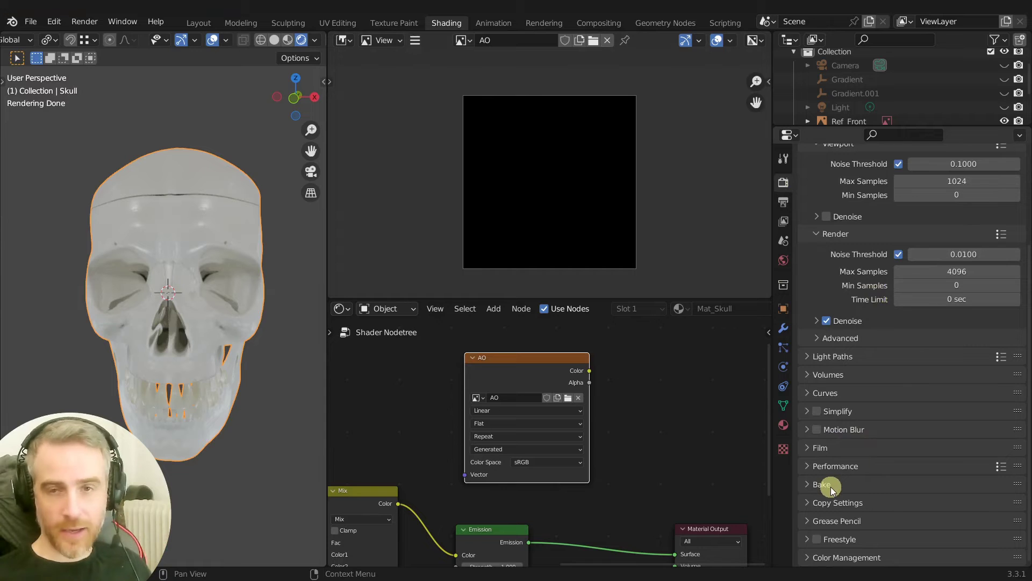
pyautogui.scroll(5, 929, 316)
pyautogui.scroll(-5, 928, 194)
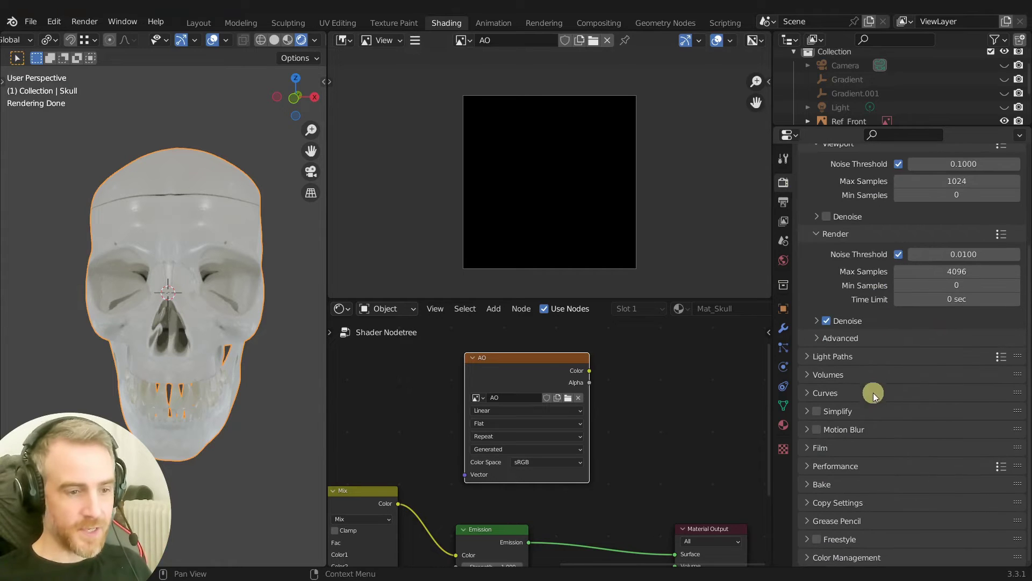
pyautogui.click(820, 484)
pyautogui.scroll(-7, 839, 476)
pyautogui.scroll(-2, 847, 474)
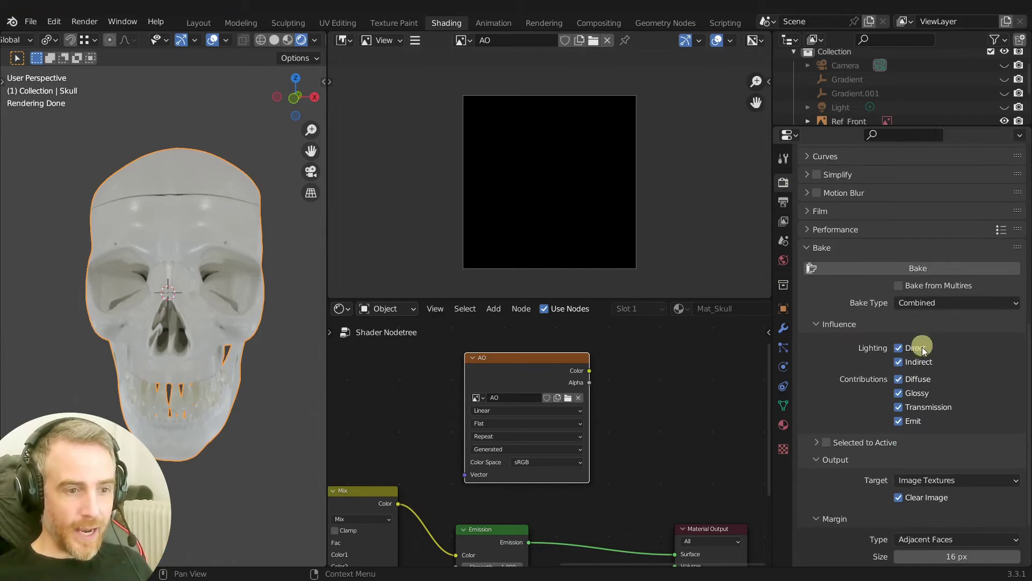
pyautogui.click(924, 302)
pyautogui.click(921, 332)
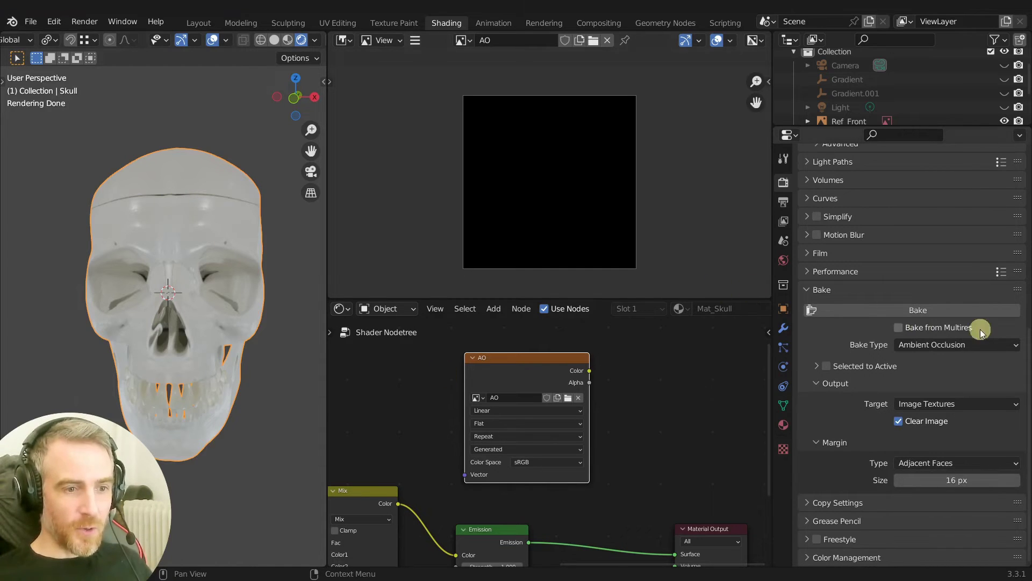
pyautogui.click(928, 309)
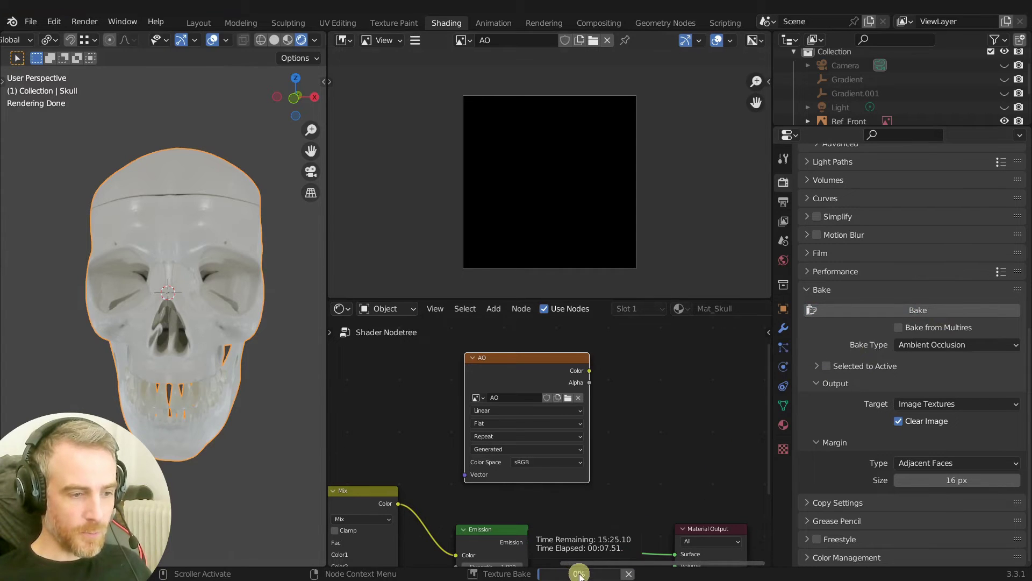
# - Cancel the running Texture Bake and set render Max Samples to 64
pyautogui.scroll(12, 825, 276)
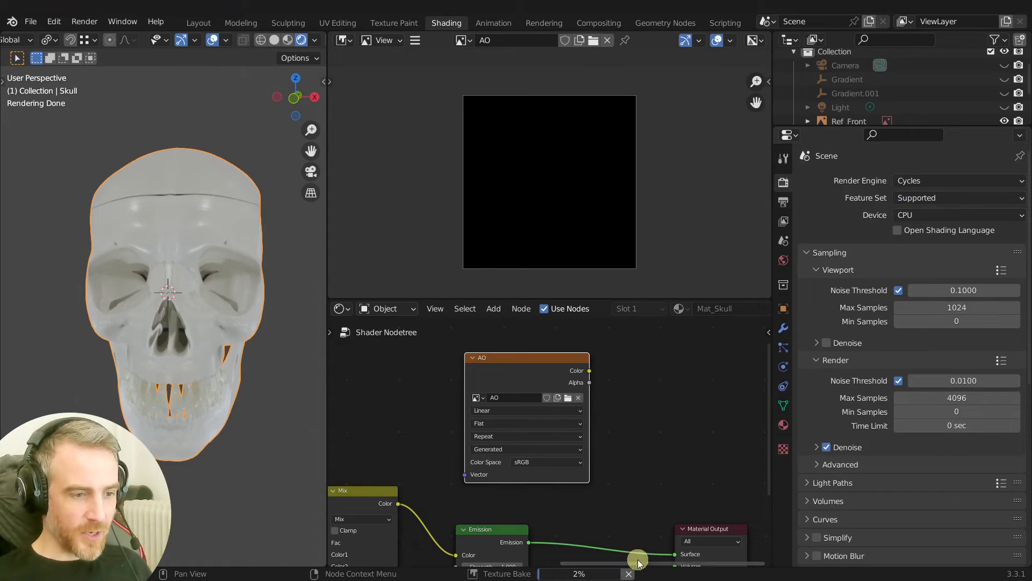
pyautogui.click(629, 573)
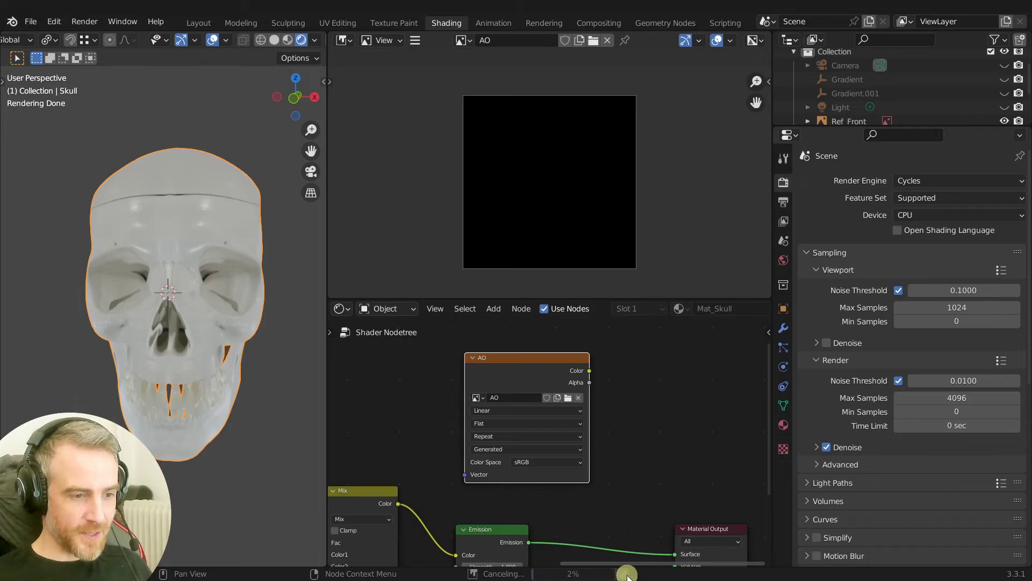
pyautogui.click(947, 398)
pyautogui.write('64')
pyautogui.press('Return')
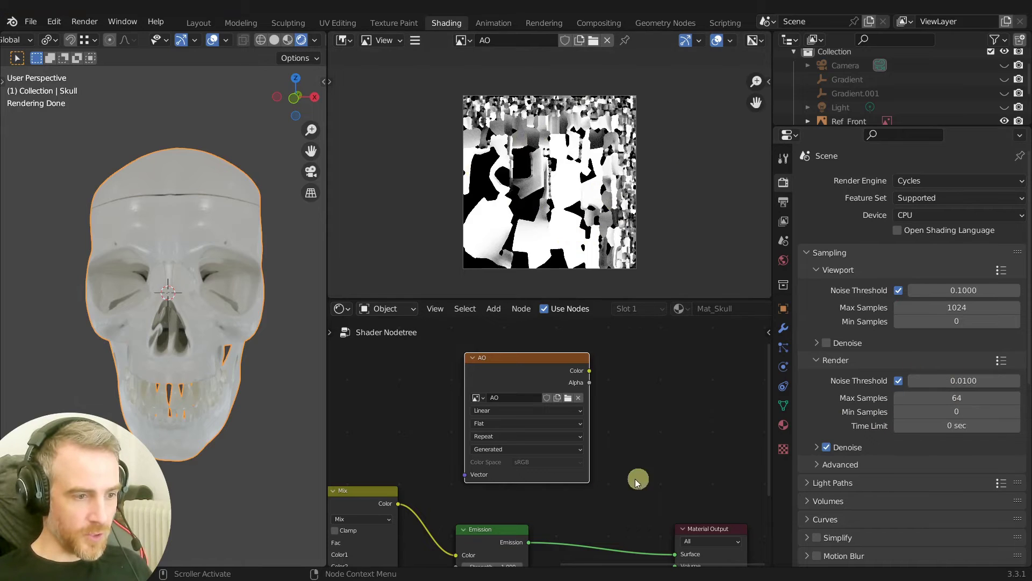
# - Set the render Noise Threshold to 0.001
pyautogui.scroll(-5, 859, 343)
pyautogui.scroll(-7, 859, 342)
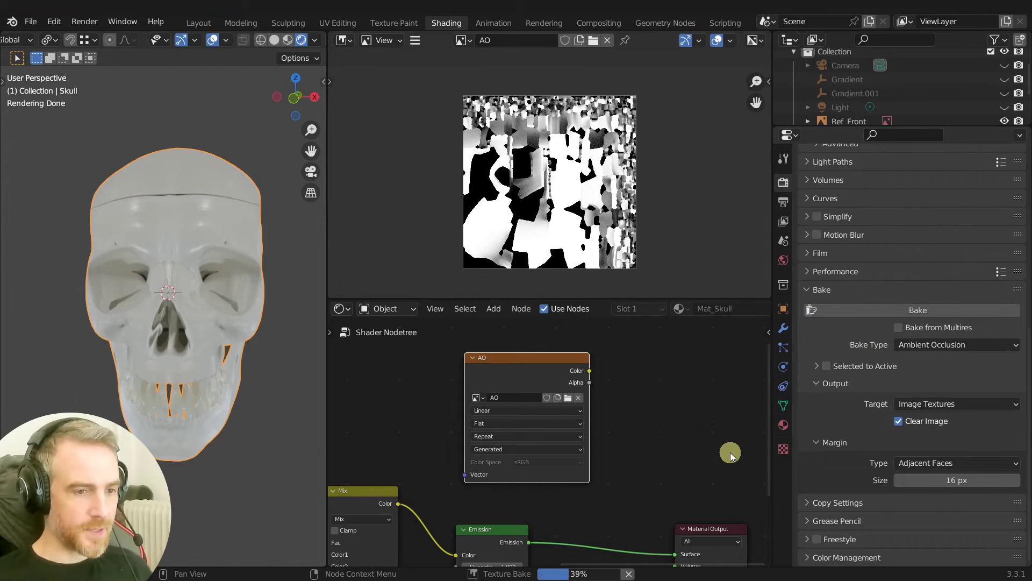
pyautogui.scroll(10, 938, 323)
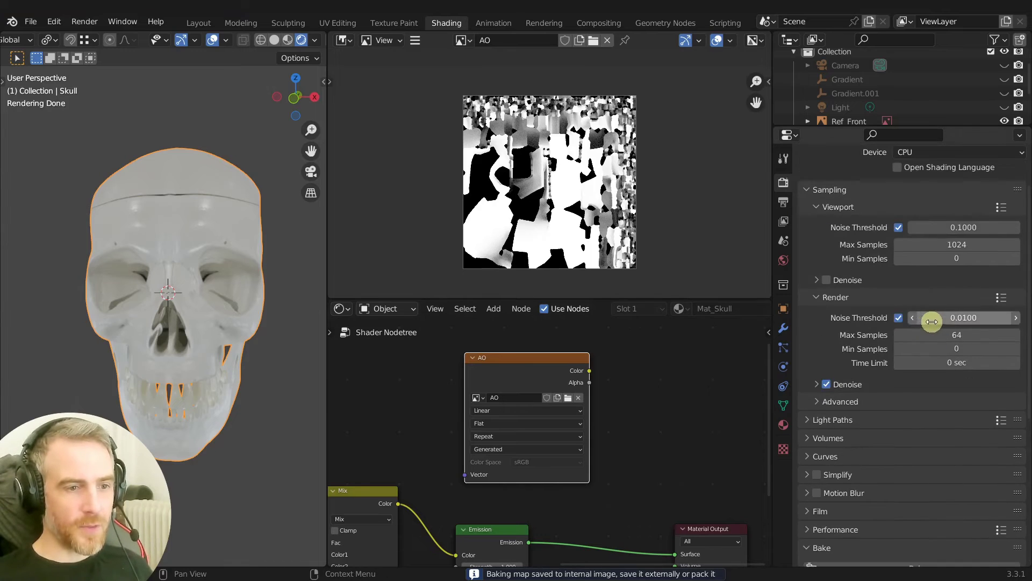
pyautogui.click(924, 314)
pyautogui.write('0.001')
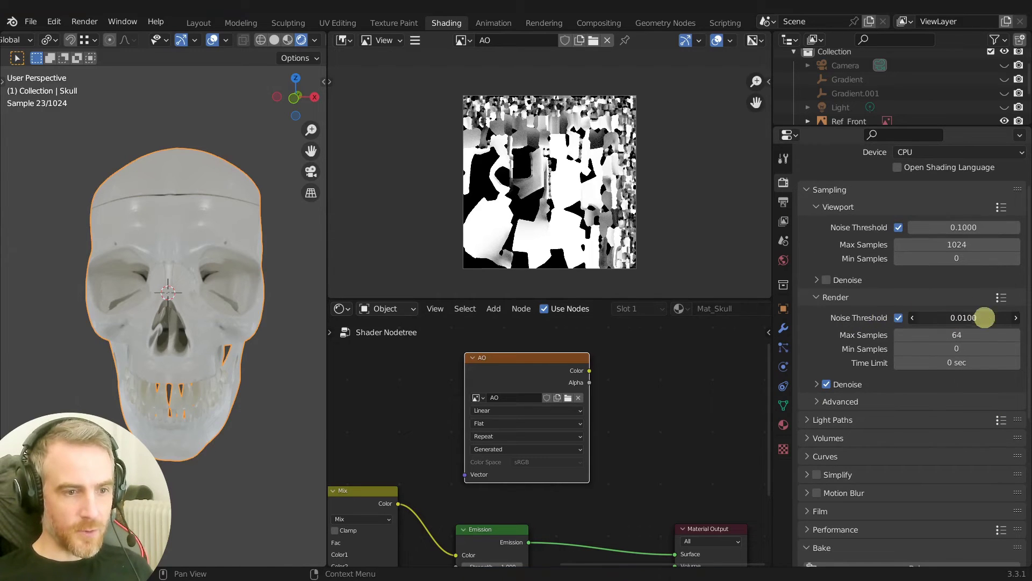
pyautogui.press('Return')
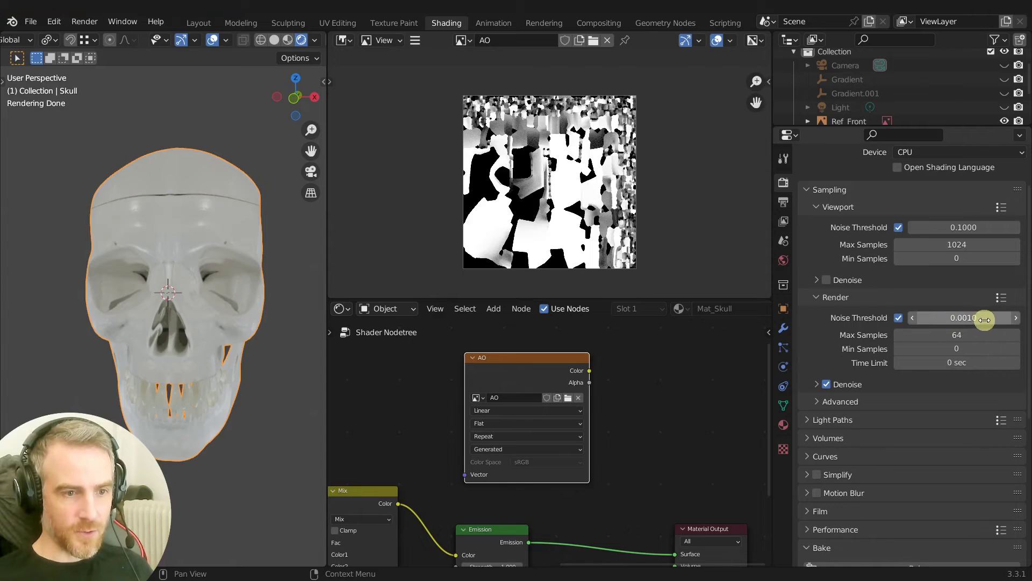
# - Bake the ambient occlusion map again with the new settings
pyautogui.scroll(-5, 869, 451)
pyautogui.scroll(-5, 869, 452)
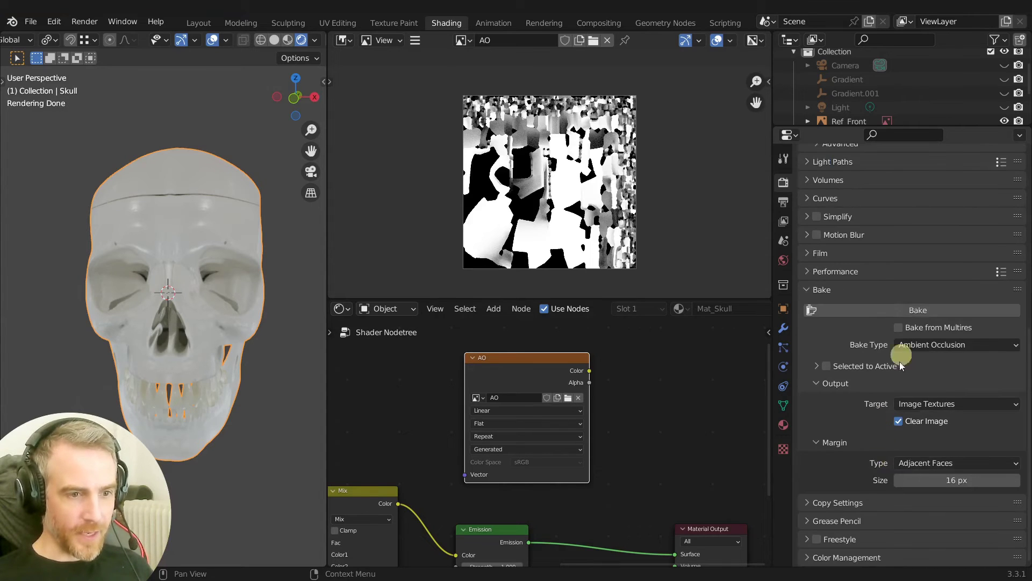
pyautogui.click(918, 309)
pyautogui.scroll(2, 602, 189)
pyautogui.scroll(-2, 602, 189)
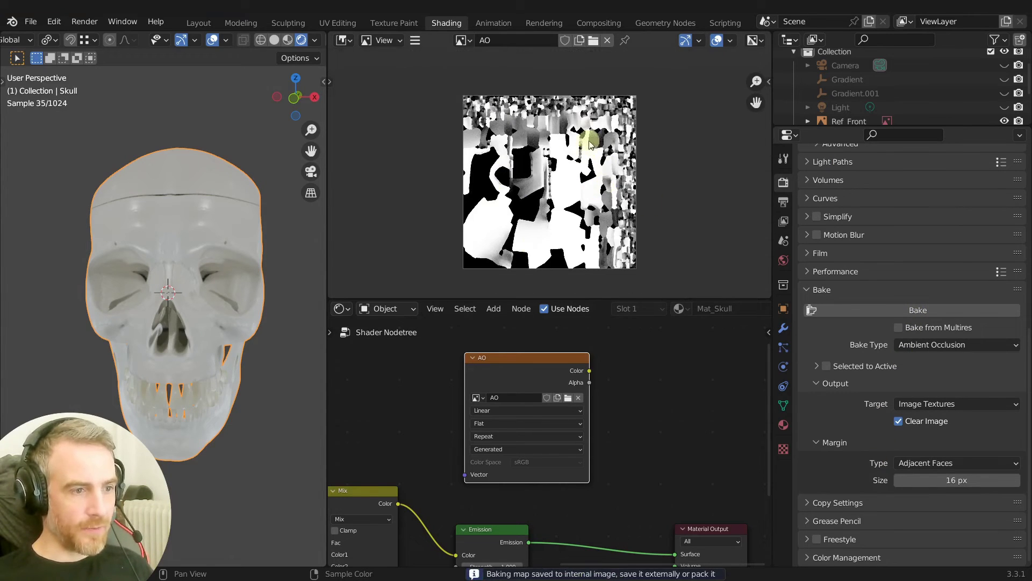
pyautogui.scroll(4, 590, 143)
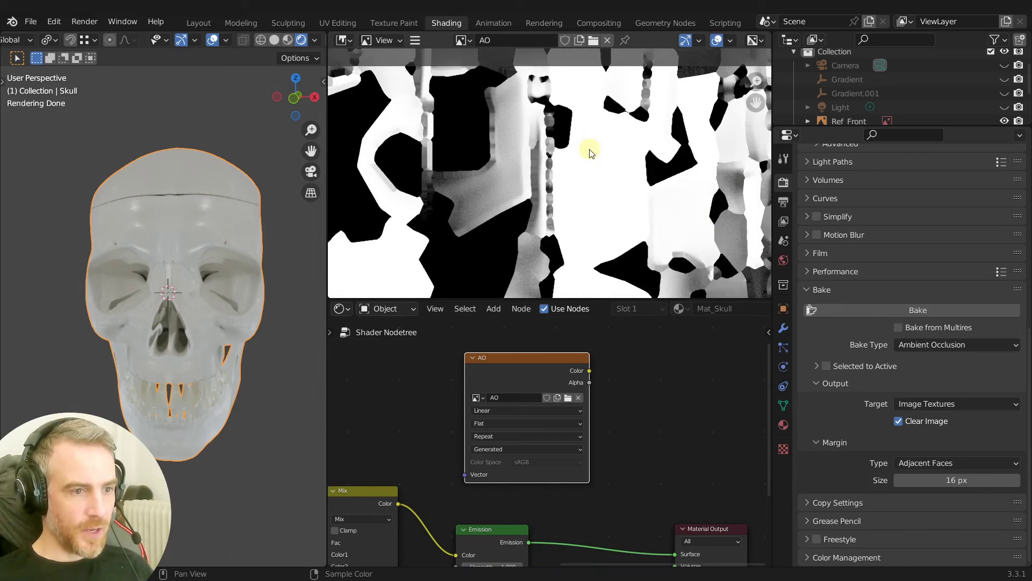
pyautogui.scroll(-4, 594, 150)
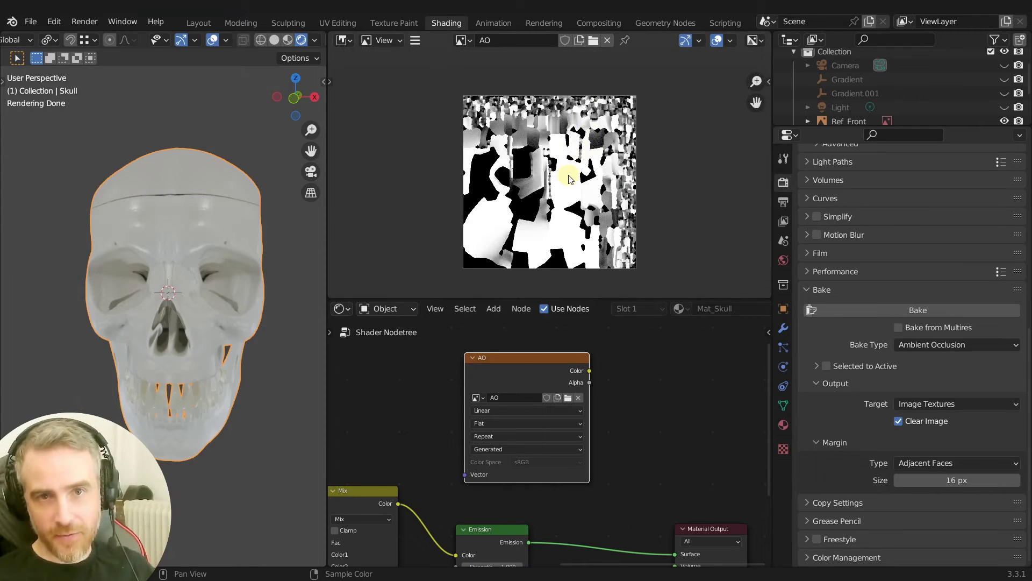
# - Turn on Show Menus in the Image Editor header and choose Image > Save
pyautogui.click(416, 42)
pyautogui.moveTo(435, 74)
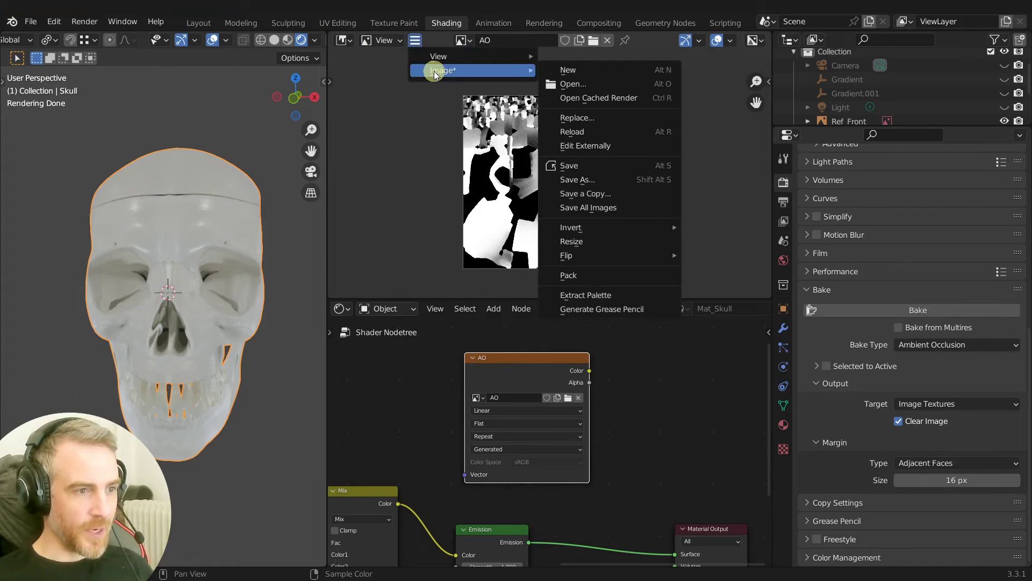
pyautogui.click(433, 42)
pyautogui.rightClick(433, 42)
pyautogui.moveTo(404, 62)
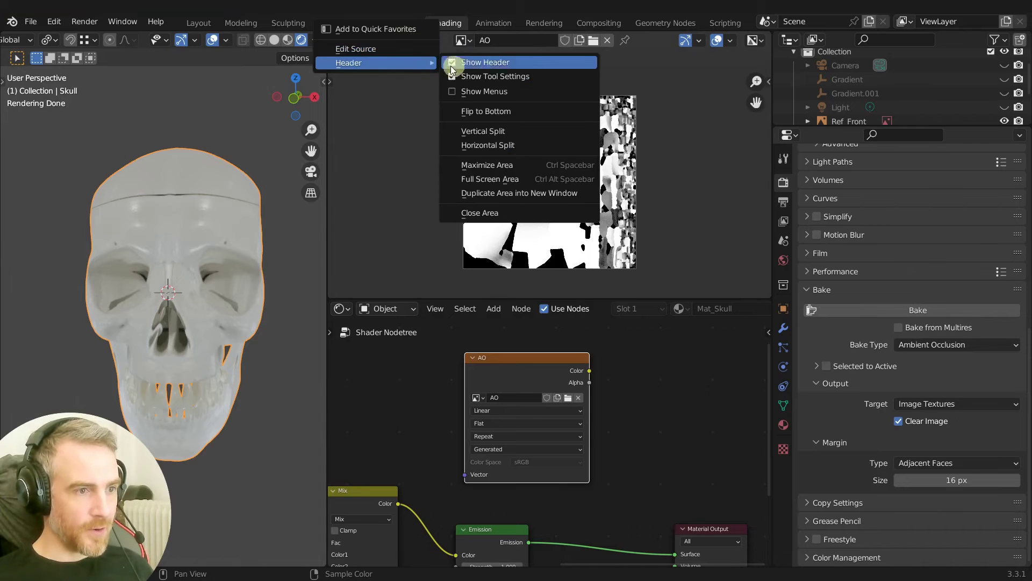
pyautogui.click(495, 92)
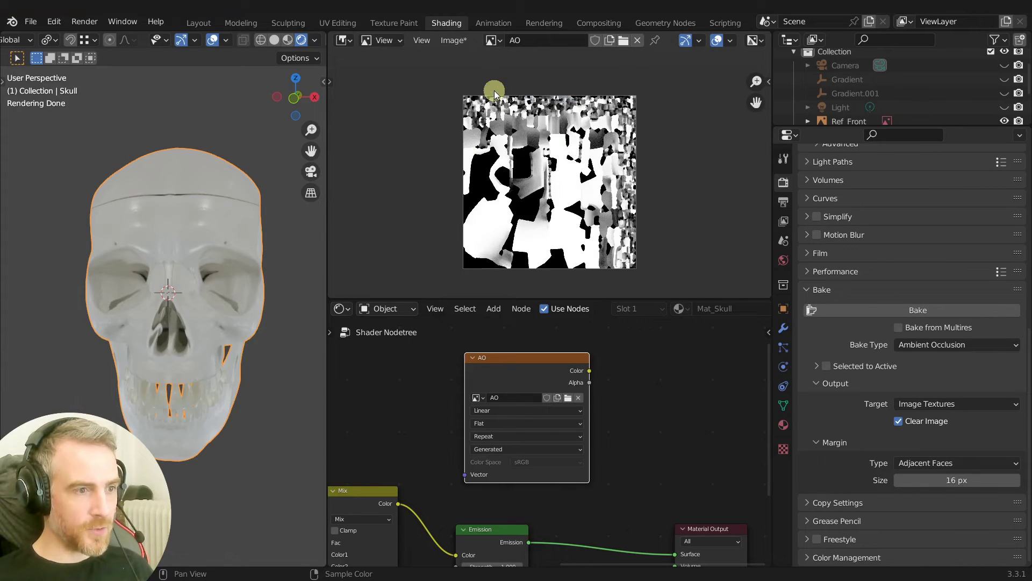
pyautogui.click(454, 41)
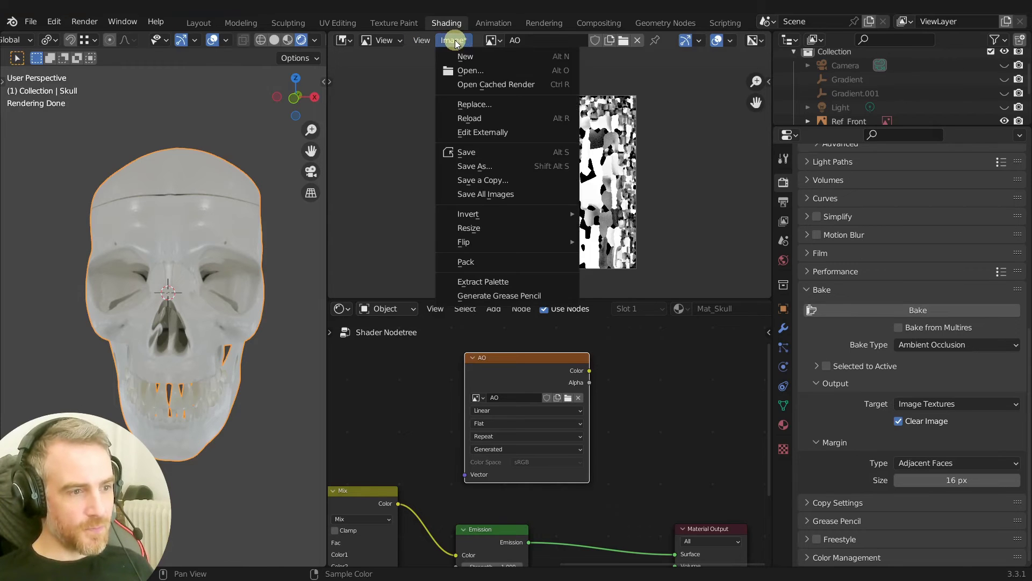
pyautogui.click(478, 153)
# - Save the AO image as AO.jpg in a new Materials folder, then nudge the AO node right
pyautogui.click(260, 47)
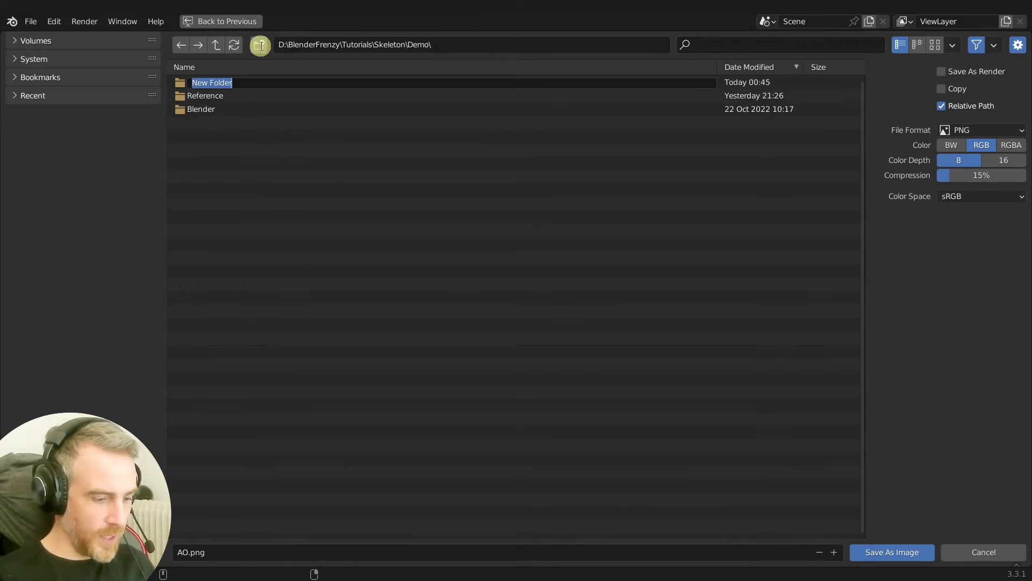
pyautogui.press('Return')
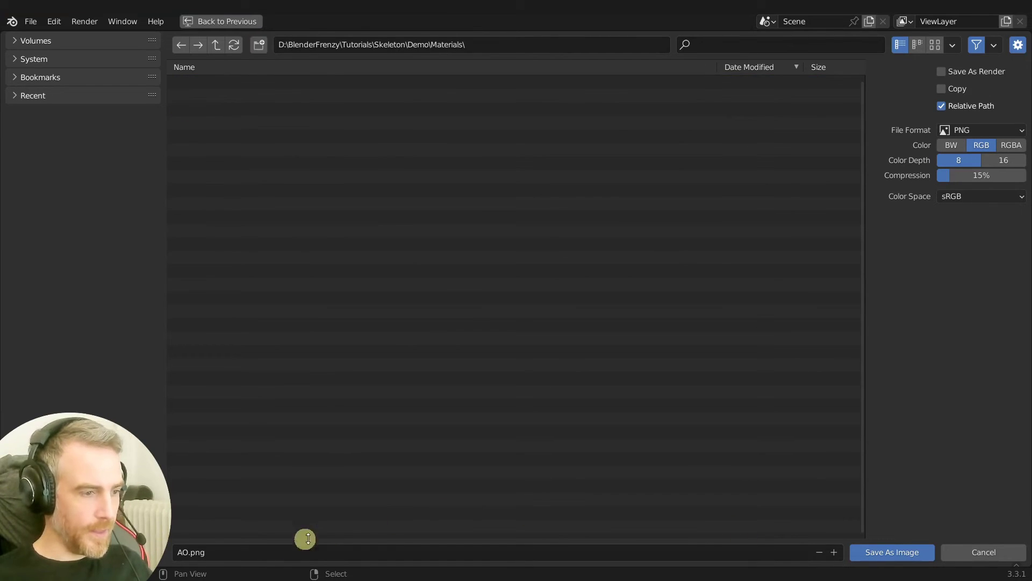
pyautogui.click(243, 552)
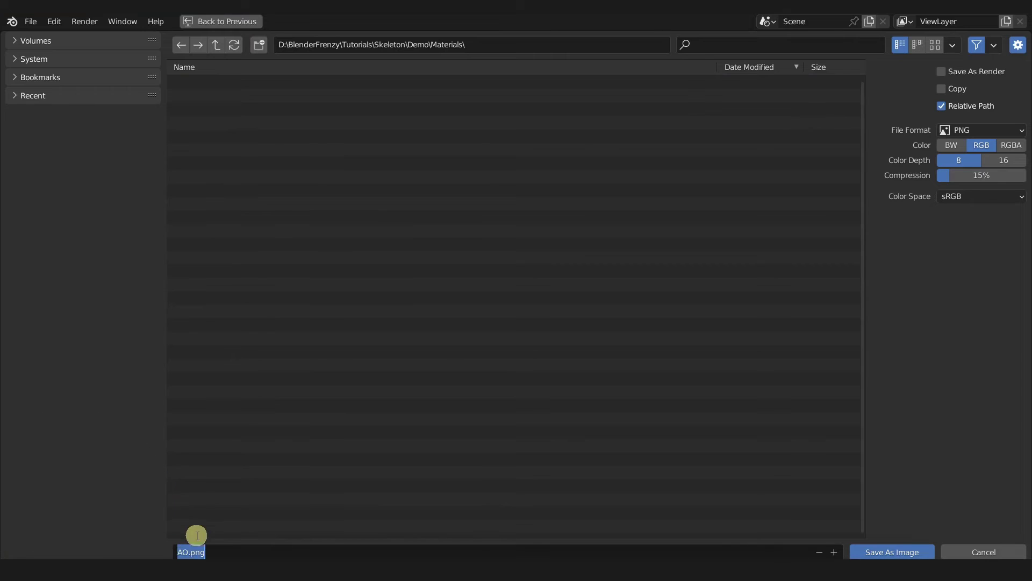
pyautogui.click(966, 127)
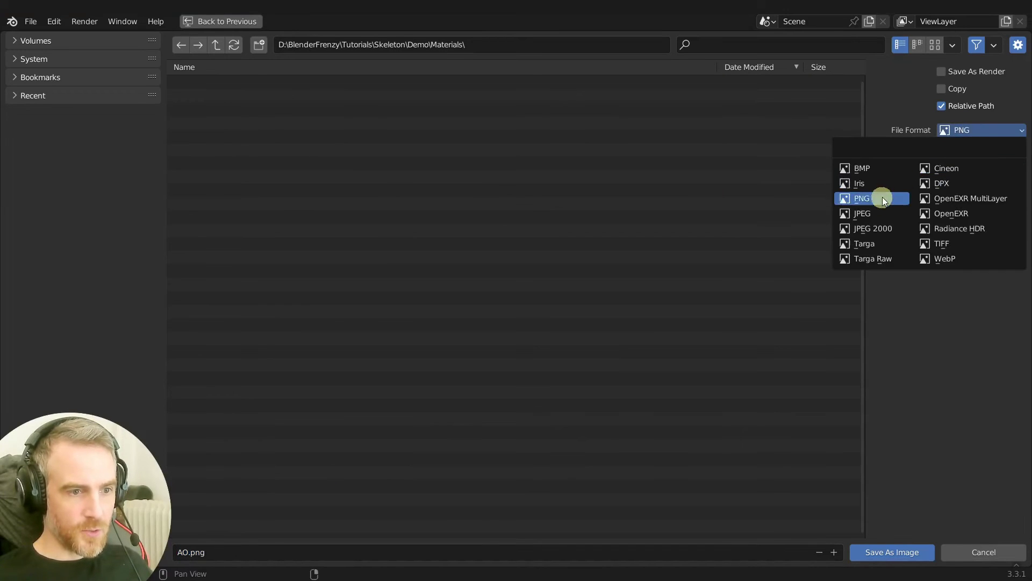
pyautogui.click(873, 208)
pyautogui.click(885, 558)
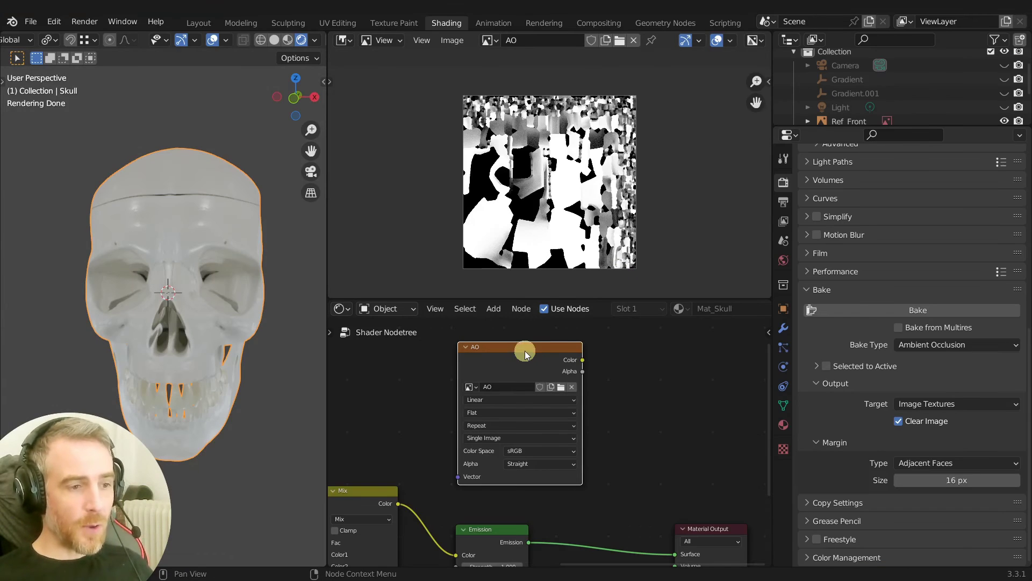
pyautogui.moveTo(525, 353)
pyautogui.mouseDown()
pyautogui.moveTo(537, 346)
pyautogui.moveTo(539, 360)
pyautogui.mouseUp()
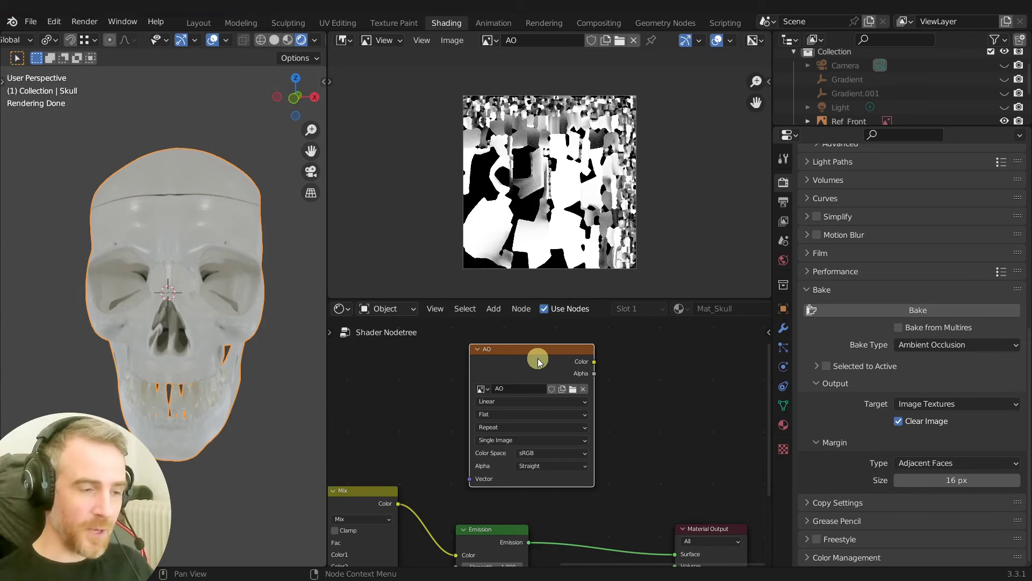
# - Link the AO image straight to Material Output and view the skull in Material Preview without overlays
pyautogui.keyDown('ctrl'); pyautogui.keyDown('shift'); pyautogui.click(532, 369); pyautogui.keyUp('shift'); pyautogui.keyUp('ctrl')
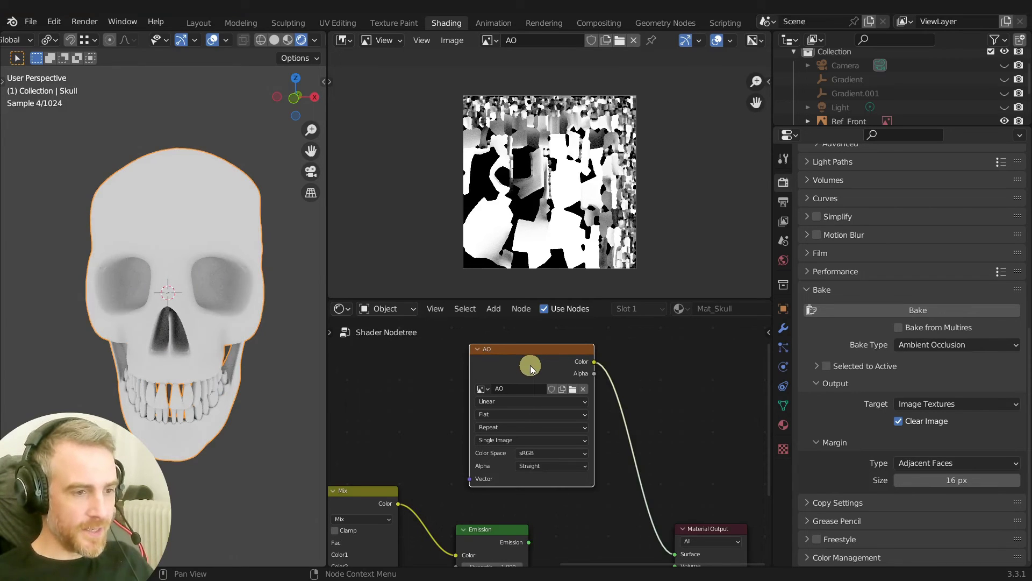
pyautogui.moveTo(243, 316)
pyautogui.mouseDown(button='middle')
pyautogui.moveTo(214, 315)
pyautogui.moveTo(316, 307)
pyautogui.moveTo(191, 324)
pyautogui.moveTo(214, 252)
pyautogui.moveTo(221, 288)
pyautogui.moveTo(242, 291)
pyautogui.mouseUp(button='middle')
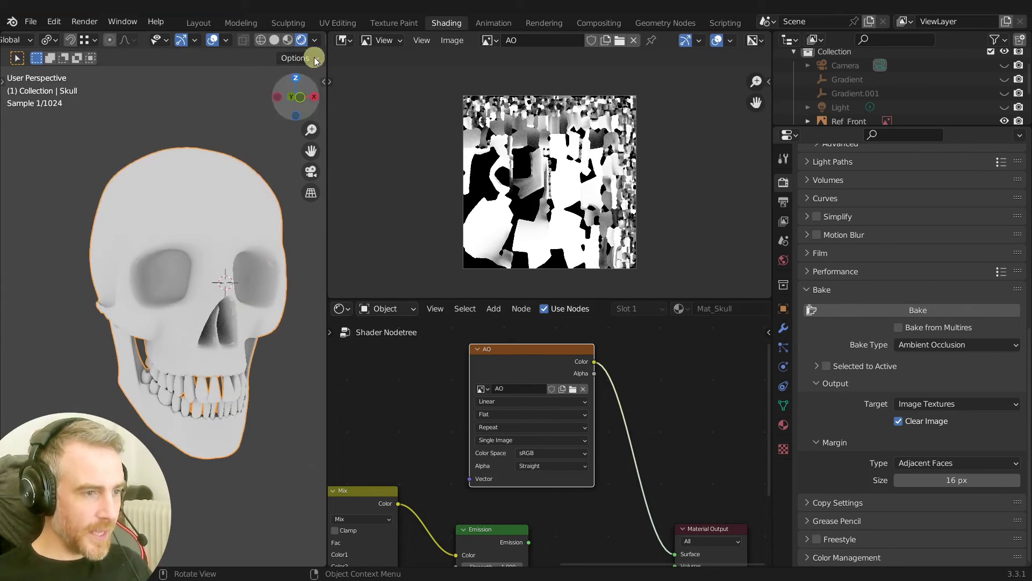
pyautogui.click(289, 43)
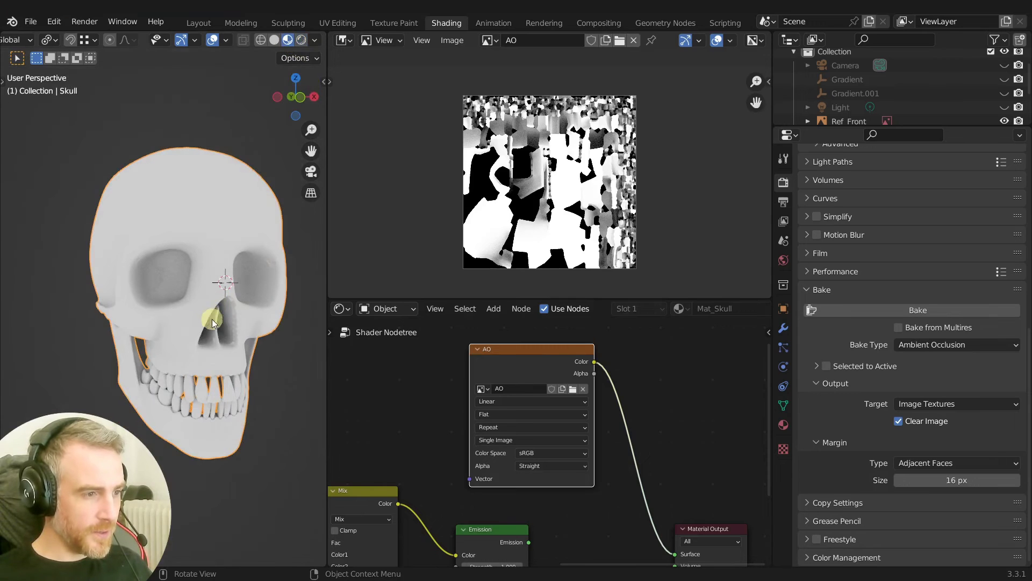
pyautogui.moveTo(215, 316)
pyautogui.mouseDown(button='middle')
pyautogui.moveTo(183, 340)
pyautogui.moveTo(248, 314)
pyautogui.moveTo(237, 254)
pyautogui.moveTo(247, 311)
pyautogui.moveTo(208, 302)
pyautogui.moveTo(221, 269)
pyautogui.mouseUp(button='middle')
pyautogui.click(213, 41)
pyautogui.moveTo(218, 229); pyautogui.dragTo(207, 227, button='middle')
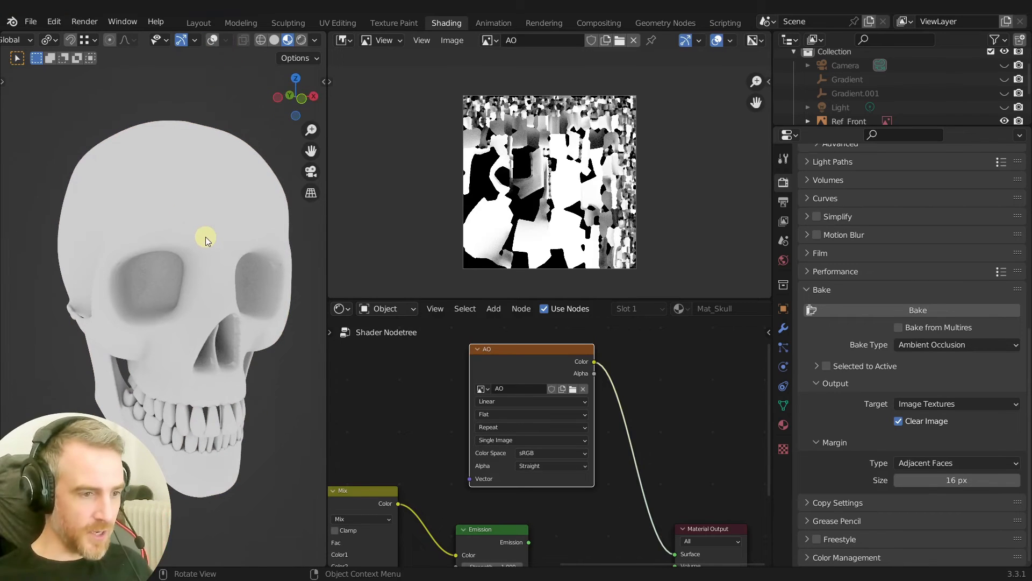
pyautogui.scroll(-4, 447, 431)
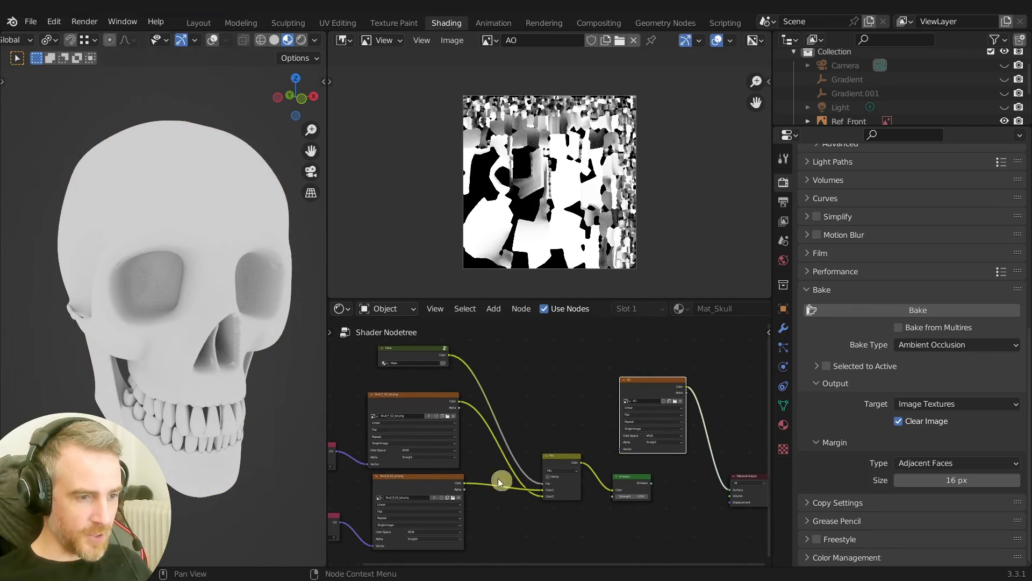
# - Reconnect the Emission node to the material output and move the AO node to the lower left
pyautogui.moveTo(500, 481); pyautogui.dragTo(438, 431, button='middle')
pyautogui.scroll(-1, 514, 411)
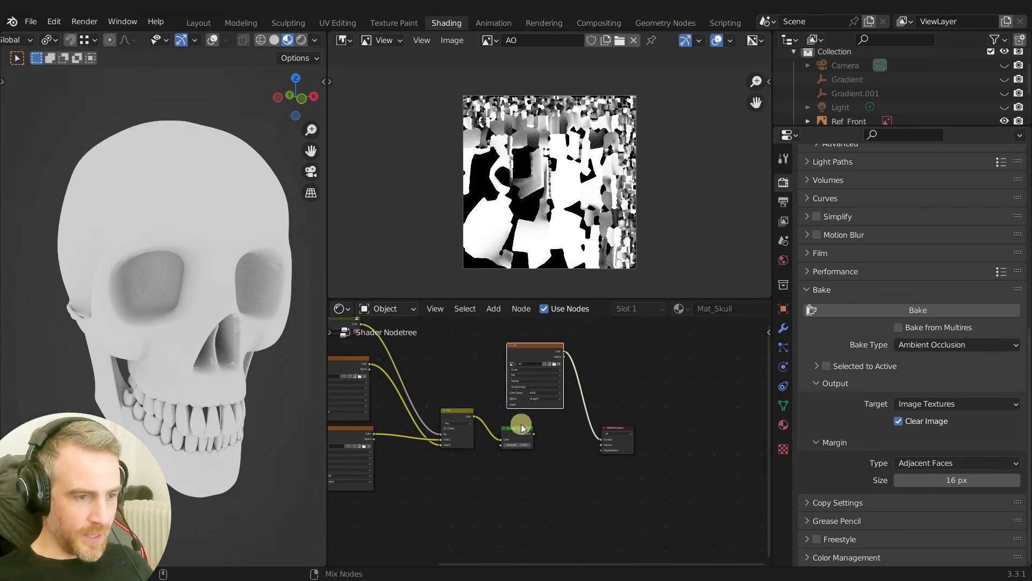
pyautogui.keyDown('ctrl'); pyautogui.keyDown('shift'); pyautogui.click(517, 425); pyautogui.keyUp('shift'); pyautogui.keyUp('ctrl')
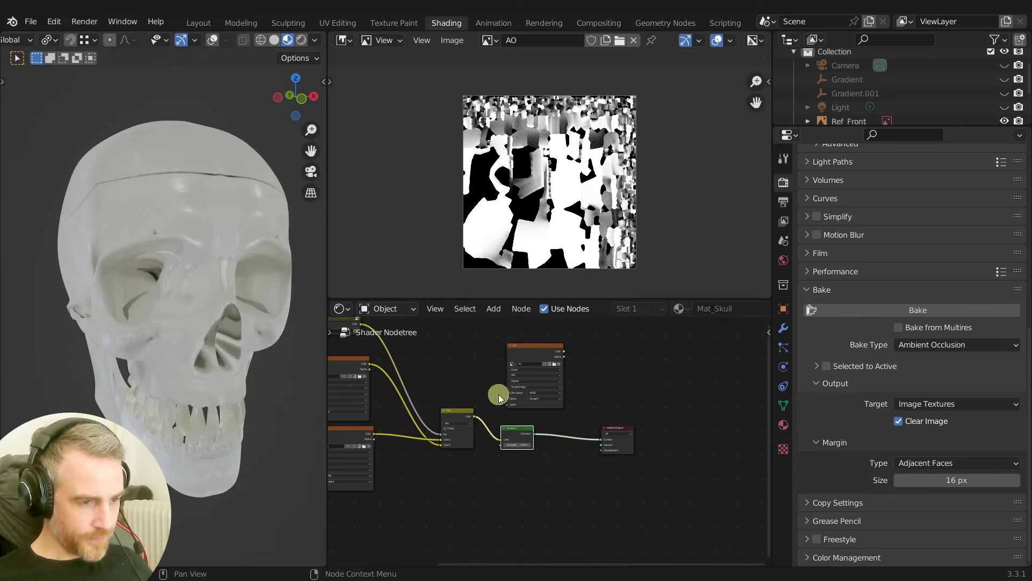
pyautogui.moveTo(533, 349); pyautogui.dragTo(435, 499)
pyautogui.scroll(2, 593, 473)
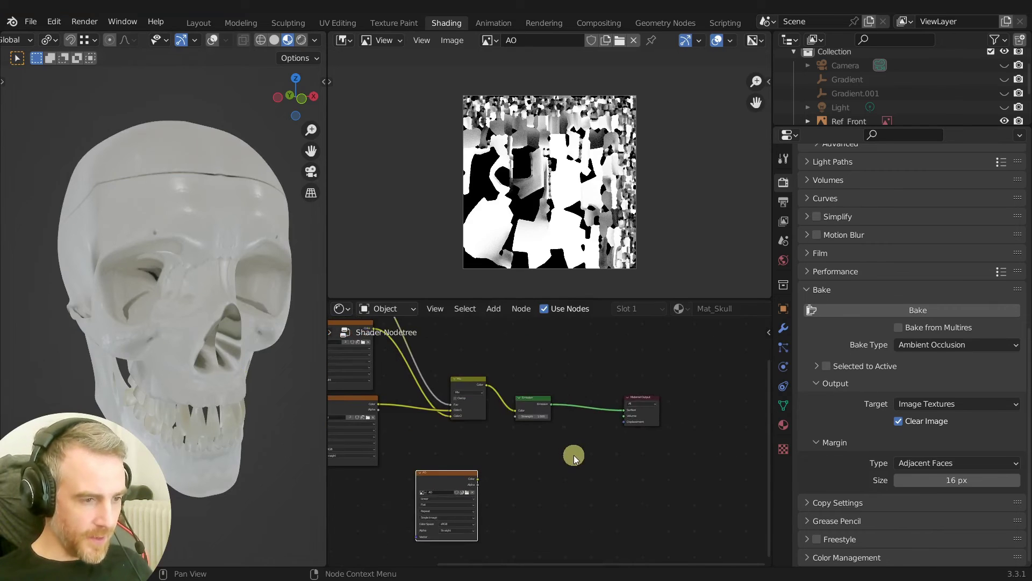
pyautogui.moveTo(593, 447); pyautogui.dragTo(503, 484, button='middle')
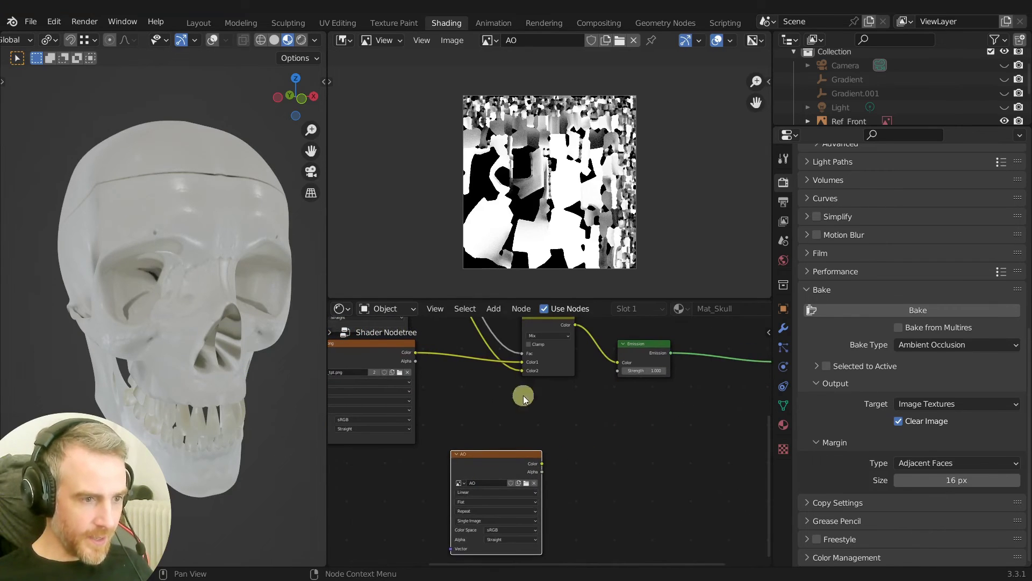
pyautogui.moveTo(566, 422); pyautogui.dragTo(542, 440, button='middle')
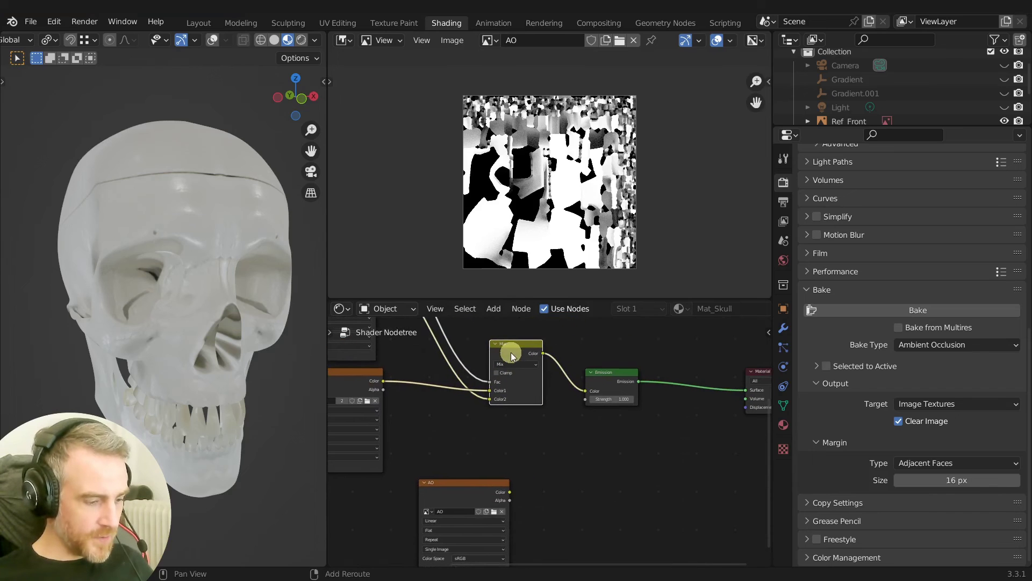
# - Duplicate the Mix node and place the copy below, shifting Emission right for room
pyautogui.hotkey('shift', 'd')
pyautogui.click(582, 471)
pyautogui.keyDown('ctrl'); pyautogui.moveTo(583, 471); pyautogui.dragTo(553, 411, button='middle'); pyautogui.keyUp('ctrl')
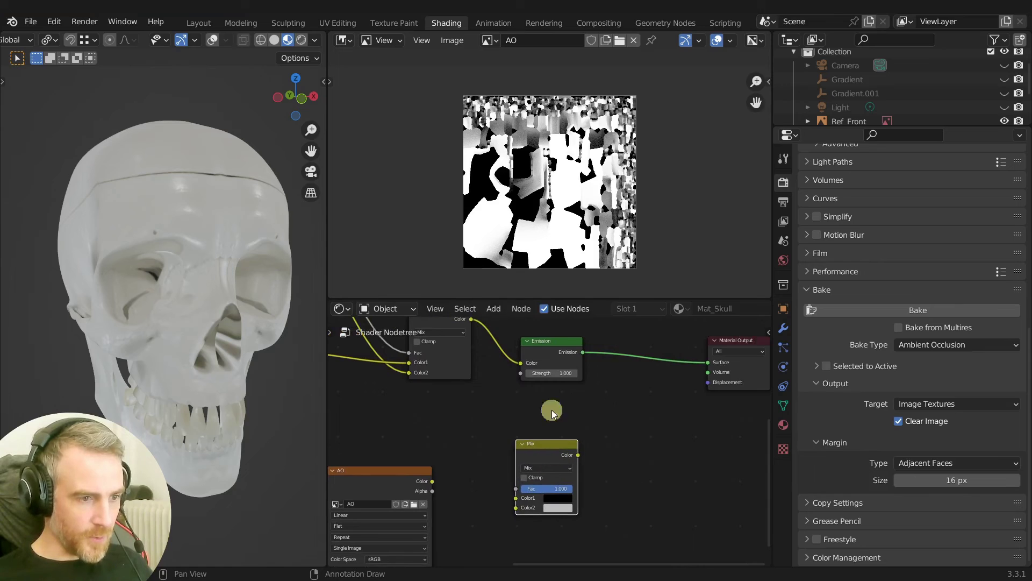
pyautogui.moveTo(549, 352); pyautogui.dragTo(604, 353)
pyautogui.moveTo(524, 403); pyautogui.dragTo(549, 419, button='middle')
pyautogui.moveTo(574, 457); pyautogui.dragTo(591, 457)
# - Feed the first Mix result into the new node's Color1 and the AO colour into Color2
pyautogui.moveTo(497, 337); pyautogui.dragTo(557, 509)
pyautogui.moveTo(536, 501); pyautogui.dragTo(486, 417, button='middle')
pyautogui.moveTo(428, 428); pyautogui.dragTo(452, 445)
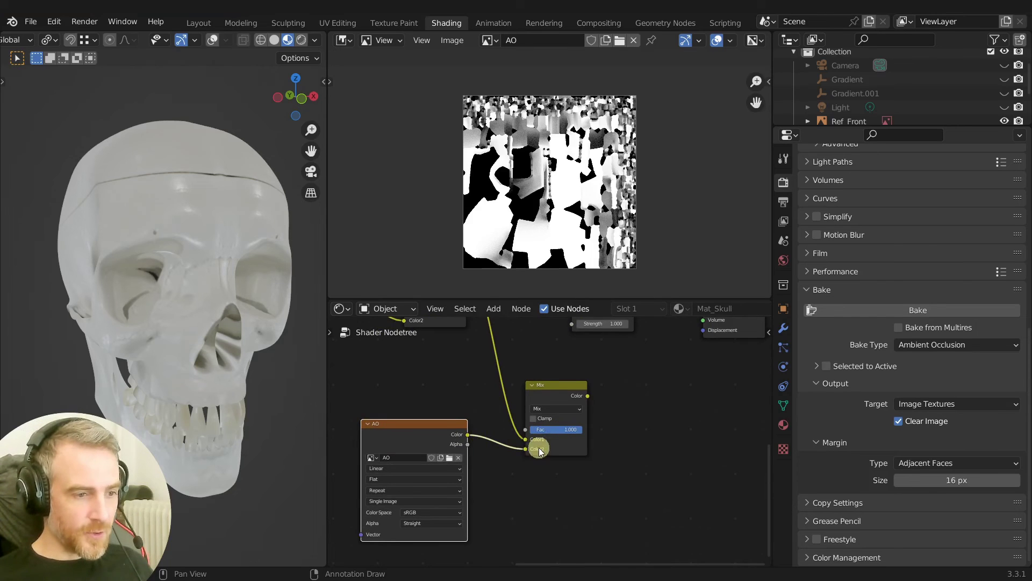
pyautogui.scroll(1, 551, 452)
pyautogui.scroll(-1, 534, 461)
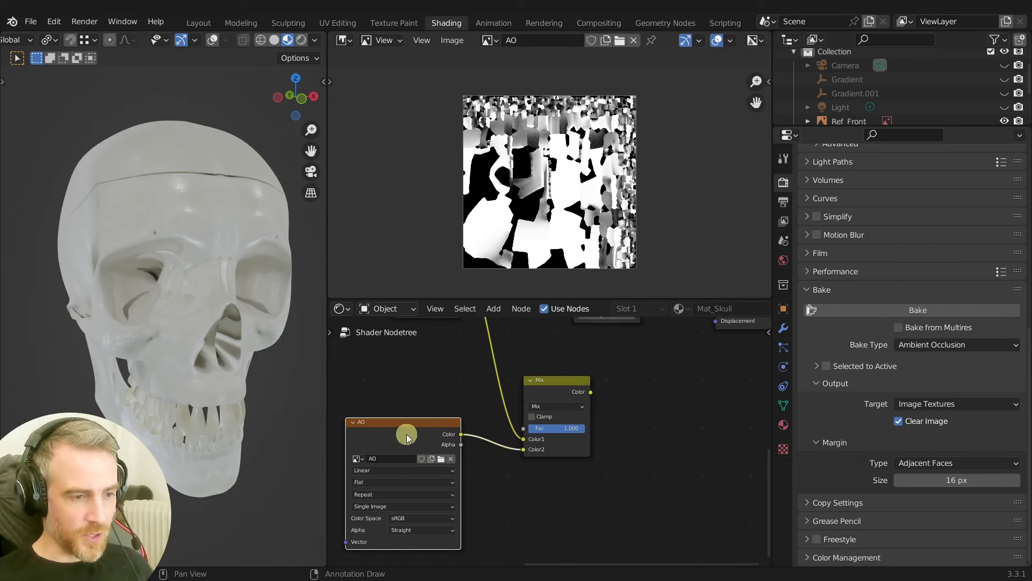
pyautogui.scroll(1, 544, 385)
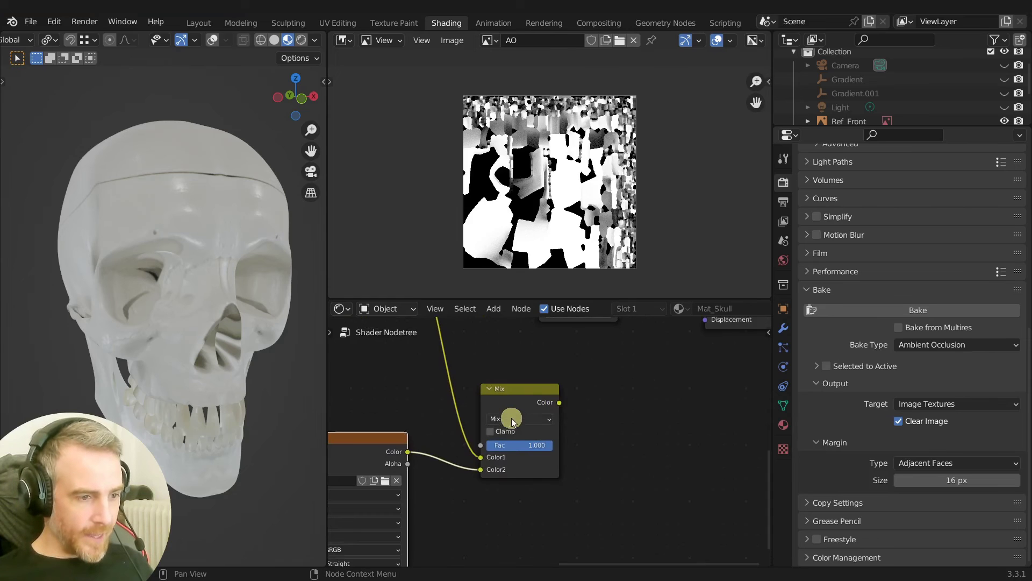
# - Set the new Mix node to Multiply and connect it to the material Surface
pyautogui.click(512, 418)
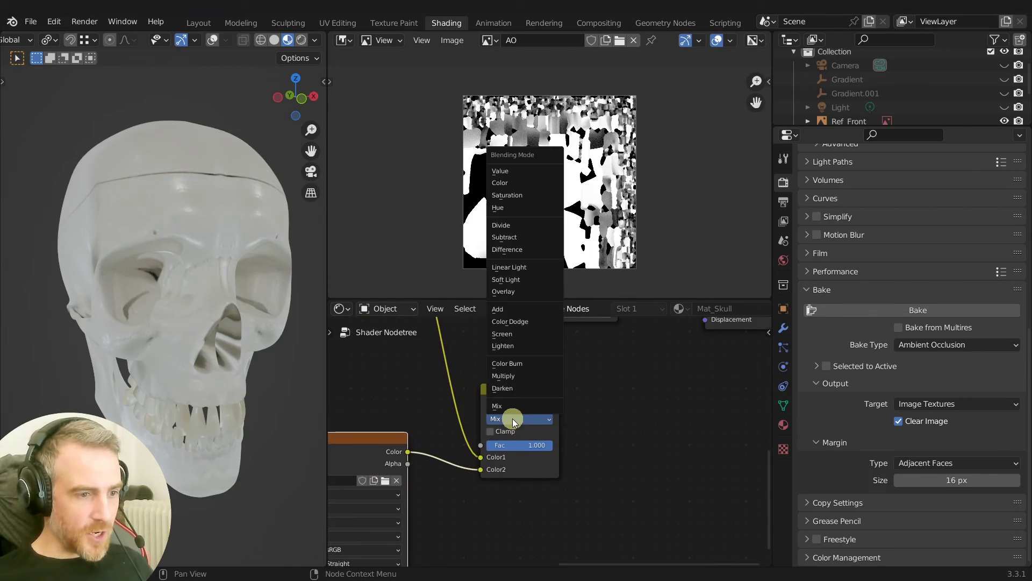
pyautogui.click(517, 376)
pyautogui.scroll(-1, 524, 412)
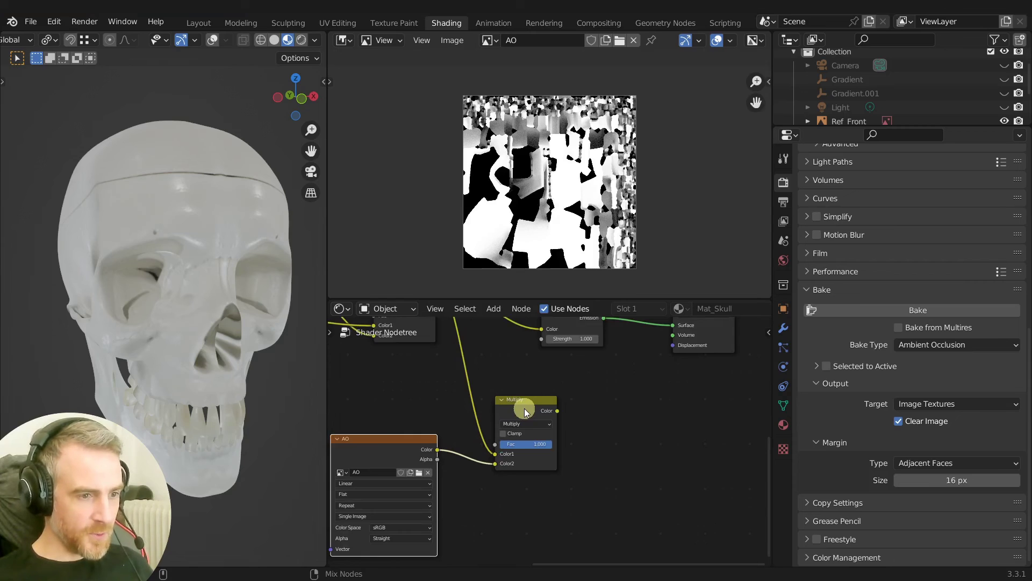
pyautogui.keyDown('ctrl'); pyautogui.keyDown('shift'); pyautogui.click(524, 409); pyautogui.keyUp('shift'); pyautogui.keyUp('ctrl')
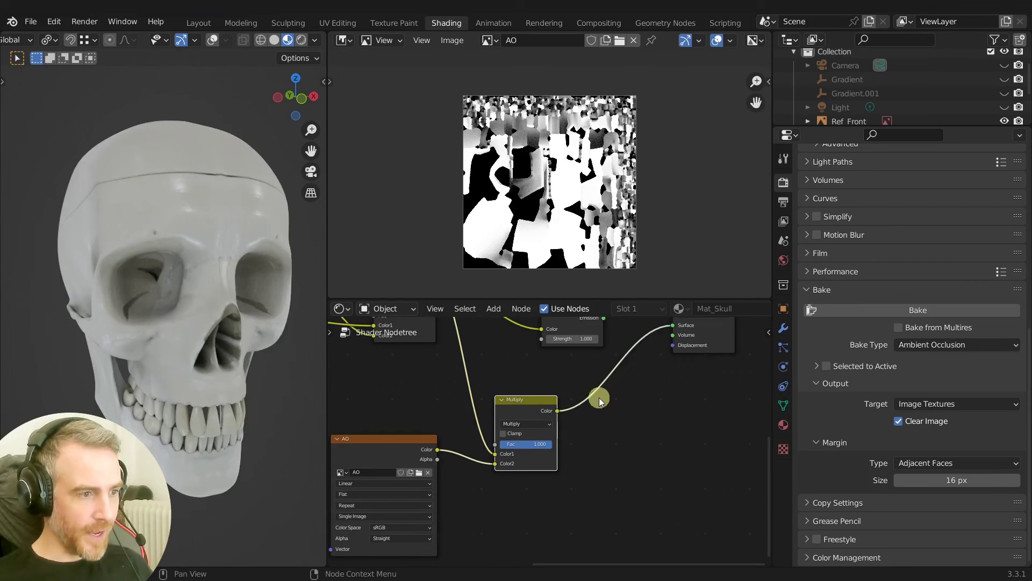
pyautogui.moveTo(302, 366)
pyautogui.mouseDown(button='middle')
pyautogui.moveTo(265, 325)
pyautogui.moveTo(132, 330)
pyautogui.moveTo(172, 344)
pyautogui.moveTo(270, 327)
pyautogui.moveTo(170, 332)
pyautogui.mouseUp(button='middle')
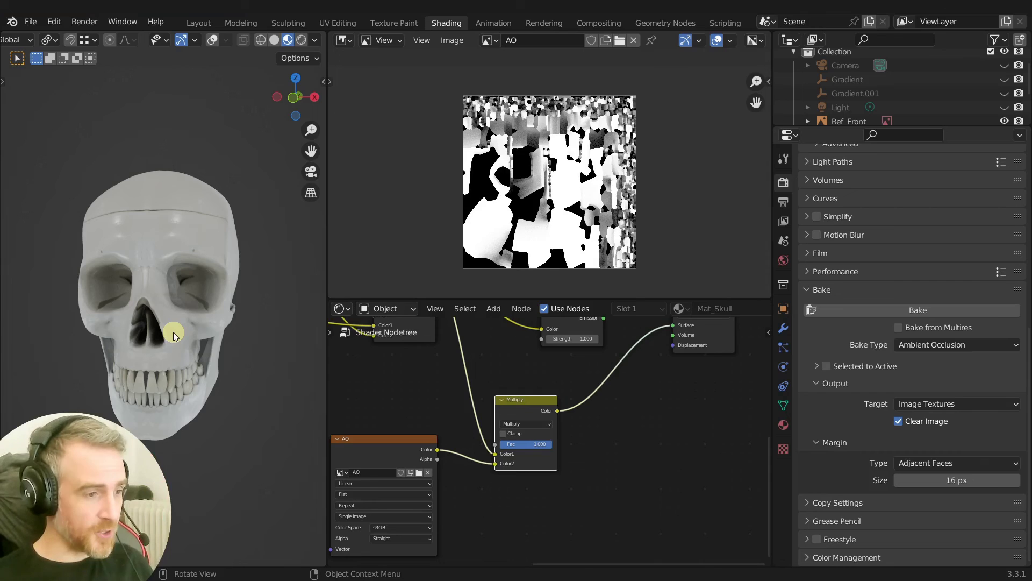
# - Lower the Multiply node's Fac from 1.000, then raise it back to 0.786
pyautogui.scroll(5, 592, 448)
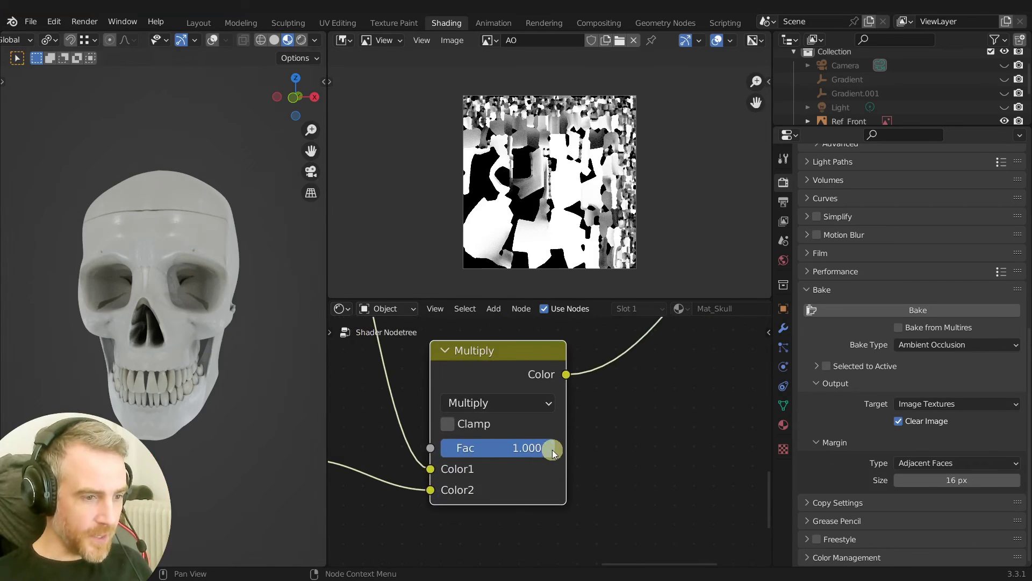
pyautogui.moveTo(554, 453); pyautogui.dragTo(405, 451)
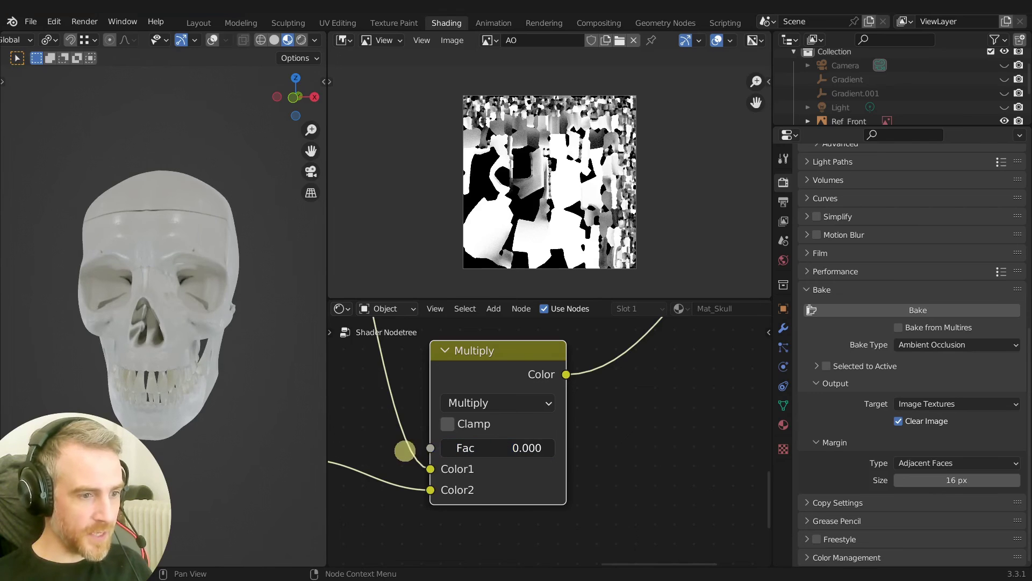
pyautogui.click(543, 455)
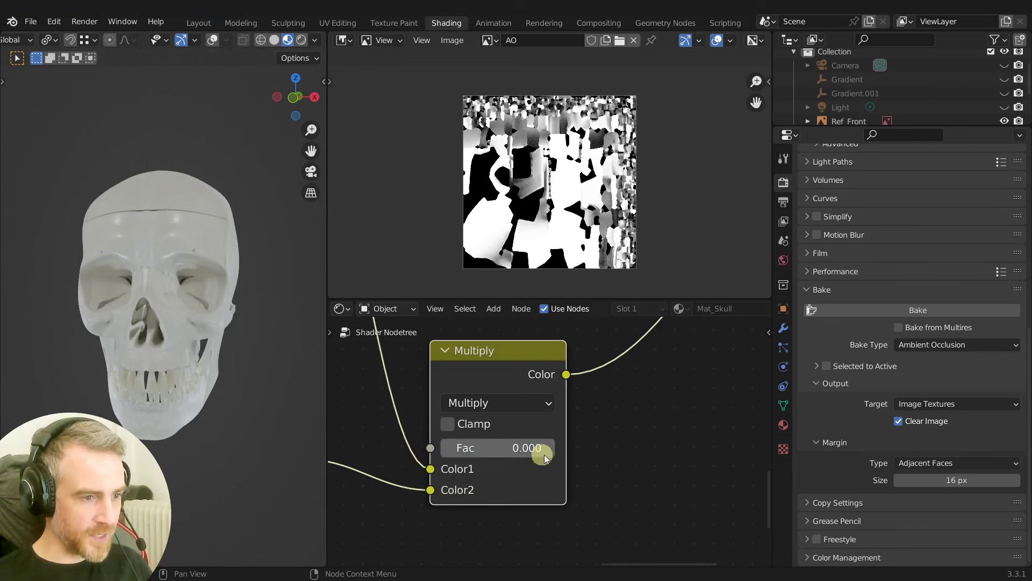
pyautogui.moveTo(544, 457)
pyautogui.mouseDown()
pyautogui.moveTo(454, 447)
pyautogui.moveTo(553, 455)
pyautogui.mouseUp()
pyautogui.moveTo(219, 340); pyautogui.dragTo(288, 299, button='middle')
pyautogui.scroll(5, 139, 314)
pyautogui.scroll(-4, 139, 314)
pyautogui.scroll(-2, 230, 306)
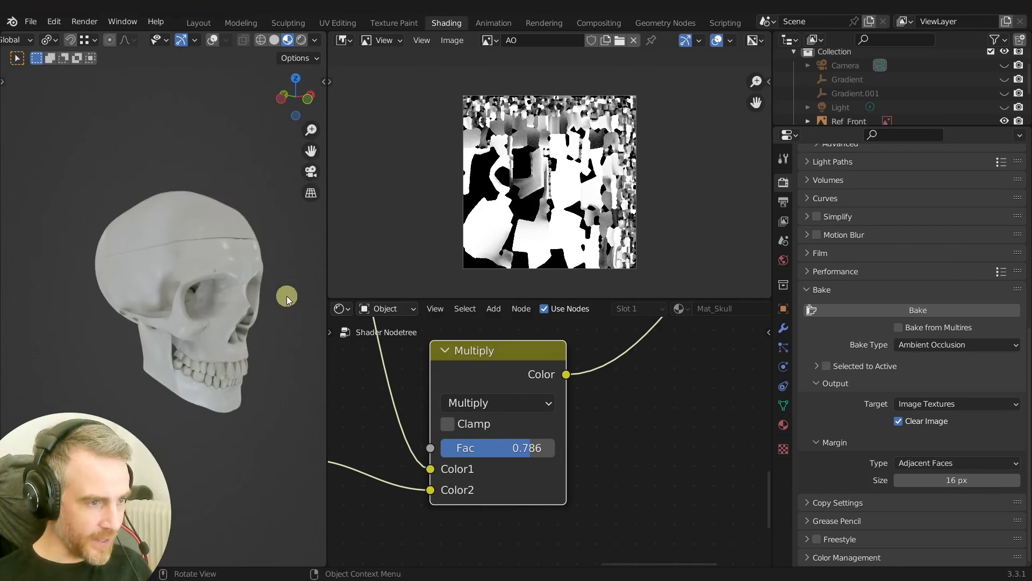
pyautogui.click(199, 23)
# - Orbit, zoom and pan around the skull to inspect its softened AO shading
pyautogui.scroll(-2, 379, 256)
pyautogui.moveTo(379, 256)
pyautogui.keyDown('shift'); pyautogui.mouseDown(button='middle')
pyautogui.moveTo(366, 200)
pyautogui.moveTo(484, 195)
pyautogui.moveTo(499, 217)
pyautogui.moveTo(547, 214)
pyautogui.mouseUp(button='middle'); pyautogui.keyUp('shift')
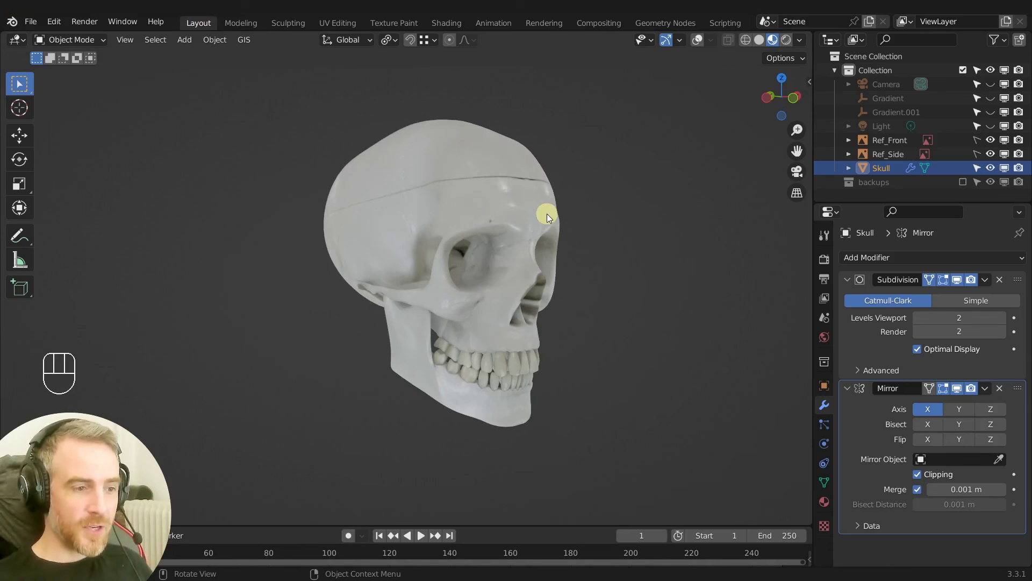
pyautogui.keyDown('shift'); pyautogui.moveTo(547, 214); pyautogui.dragTo(559, 226, button='middle'); pyautogui.keyUp('shift')
pyautogui.moveTo(559, 226); pyautogui.dragTo(461, 267, button='middle')
pyautogui.scroll(-3, 591, 295)
pyautogui.scroll(-1, 591, 296)
pyautogui.scroll(-1, 587, 316)
pyautogui.scroll(1, 461, 267)
pyautogui.scroll(2, 460, 267)
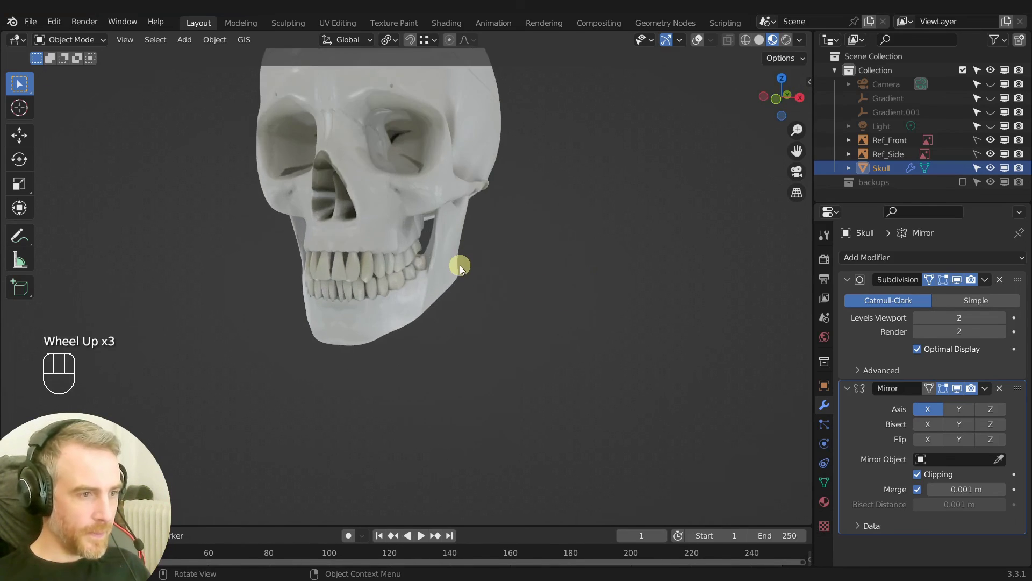
pyautogui.keyDown('shift'); pyautogui.moveTo(386, 193); pyautogui.dragTo(531, 256, button='middle'); pyautogui.keyUp('shift')
# - Start moving the skull and cancel, leaving it in its original place
pyautogui.press('g')
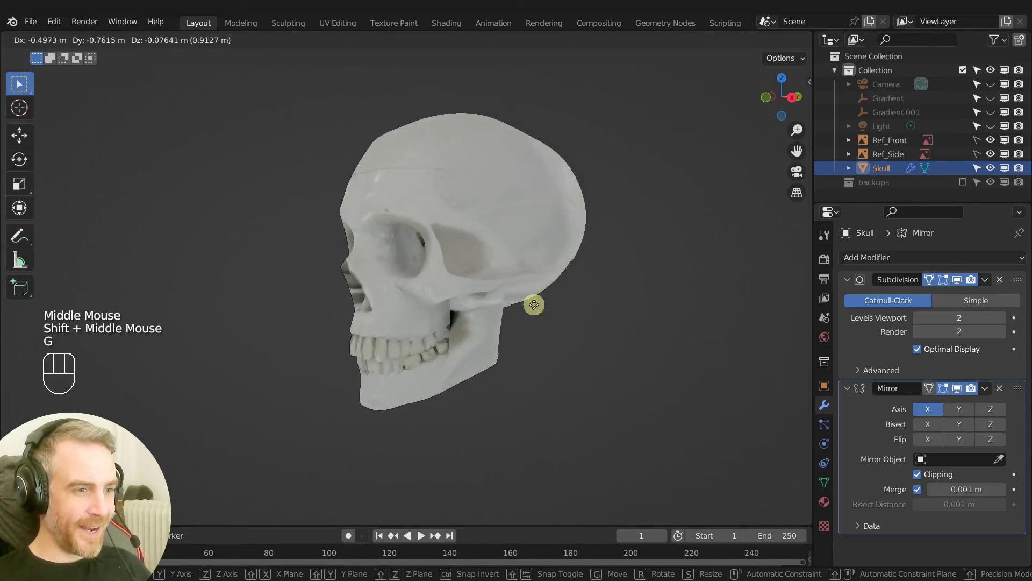
pyautogui.rightClick(373, 240)
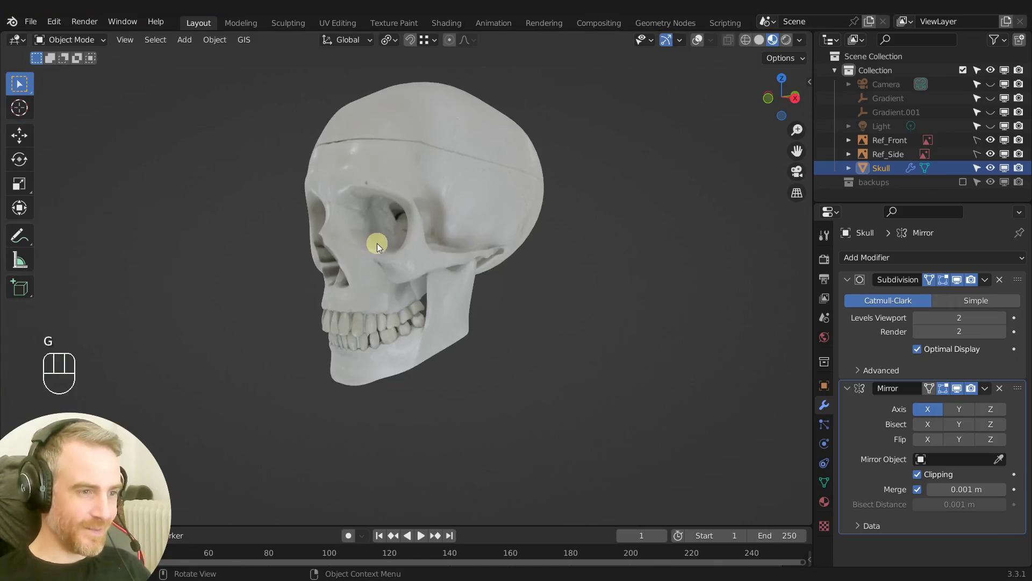
pyautogui.keyDown('shift'); pyautogui.middleClick(373, 240); pyautogui.keyUp('shift')
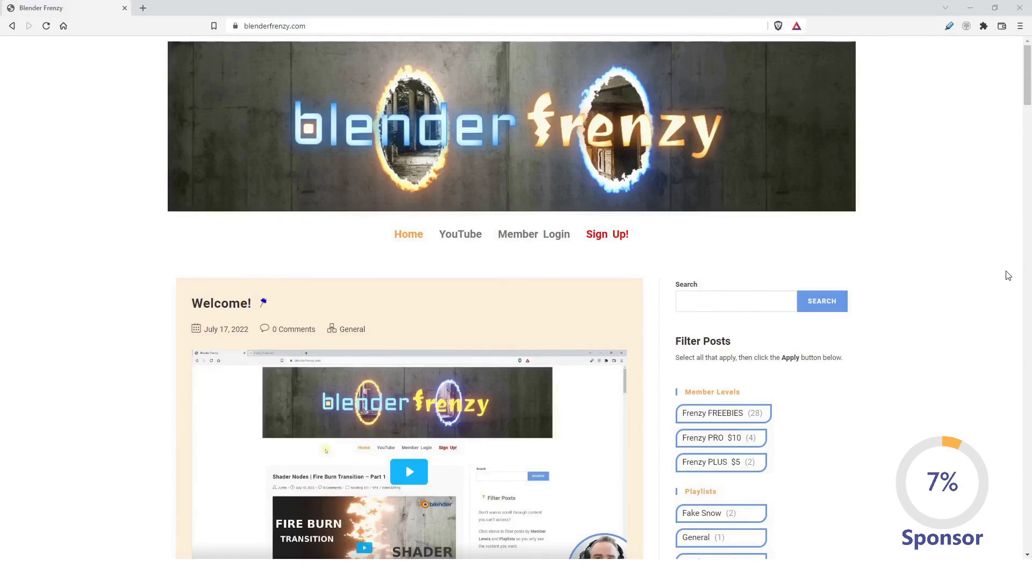
# - Scroll the Blender Frenzy post list and expand the Custom VSE Transition post
pyautogui.scroll(-5, 1001, 274)
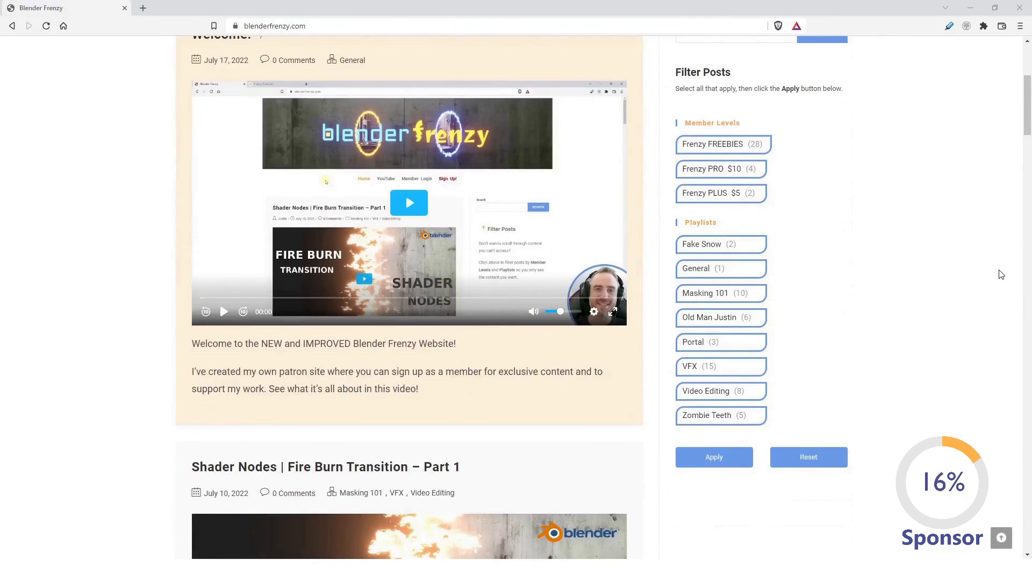
pyautogui.scroll(-6, 1002, 274)
pyautogui.scroll(-13, 1001, 274)
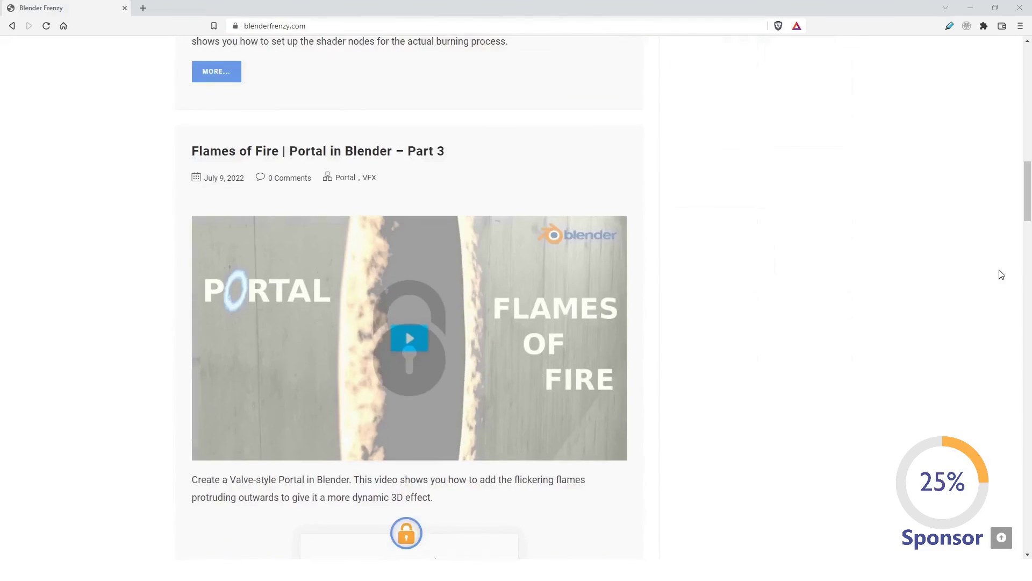
pyautogui.scroll(-7, 1002, 274)
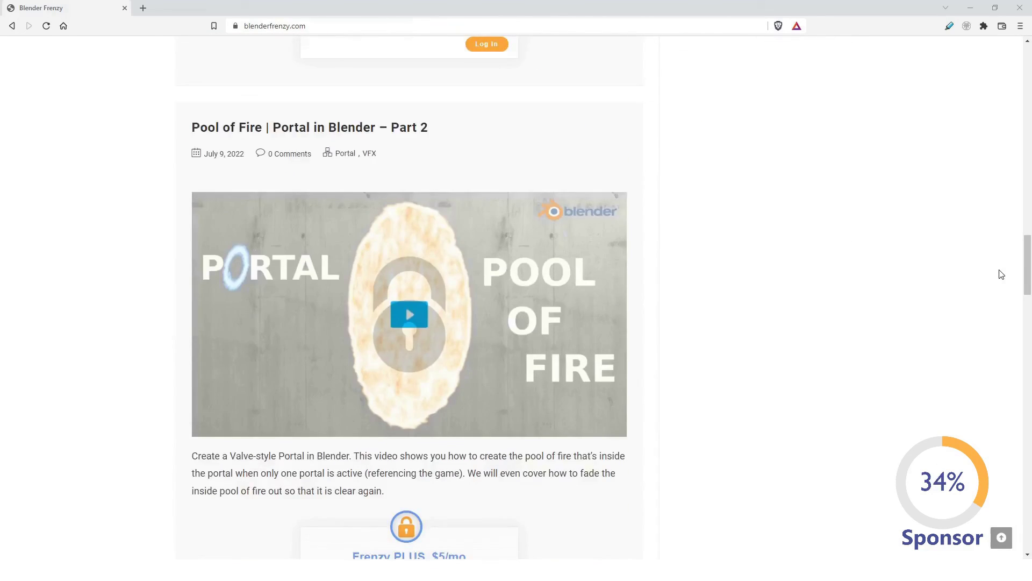
pyautogui.scroll(-13, 1001, 274)
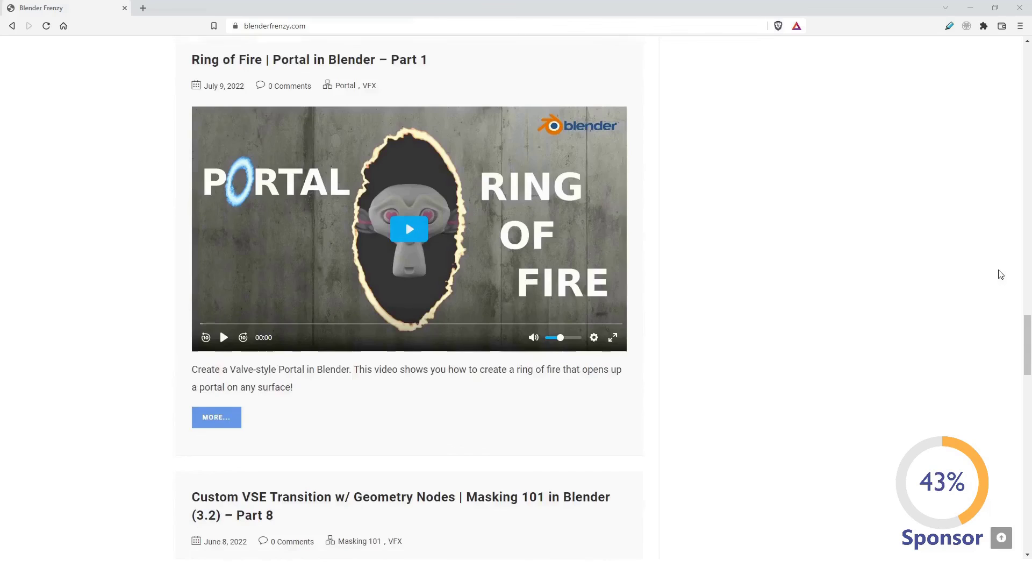
pyautogui.scroll(-9, 1002, 274)
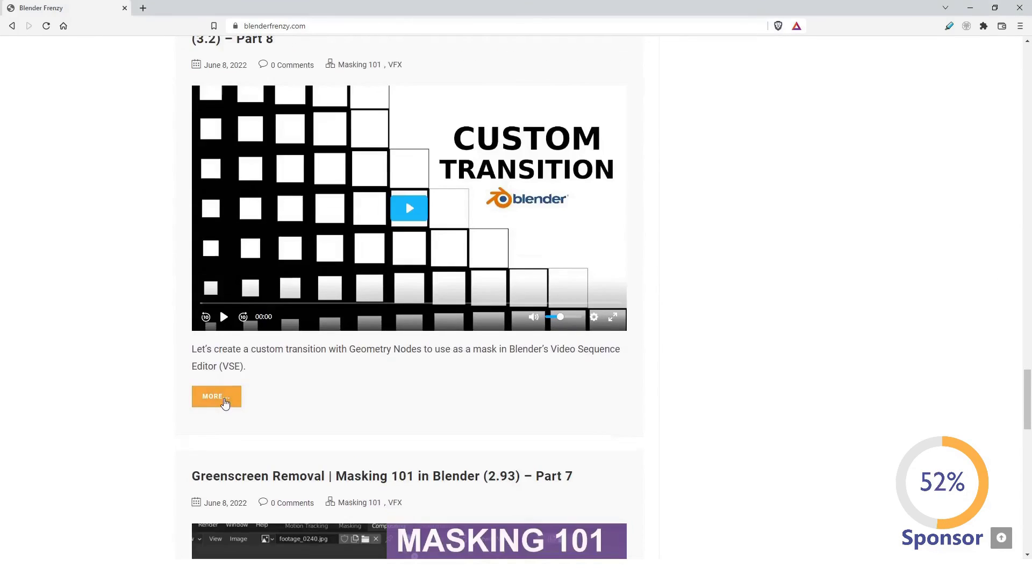
pyautogui.click(225, 402)
pyautogui.scroll(-6, 322, 411)
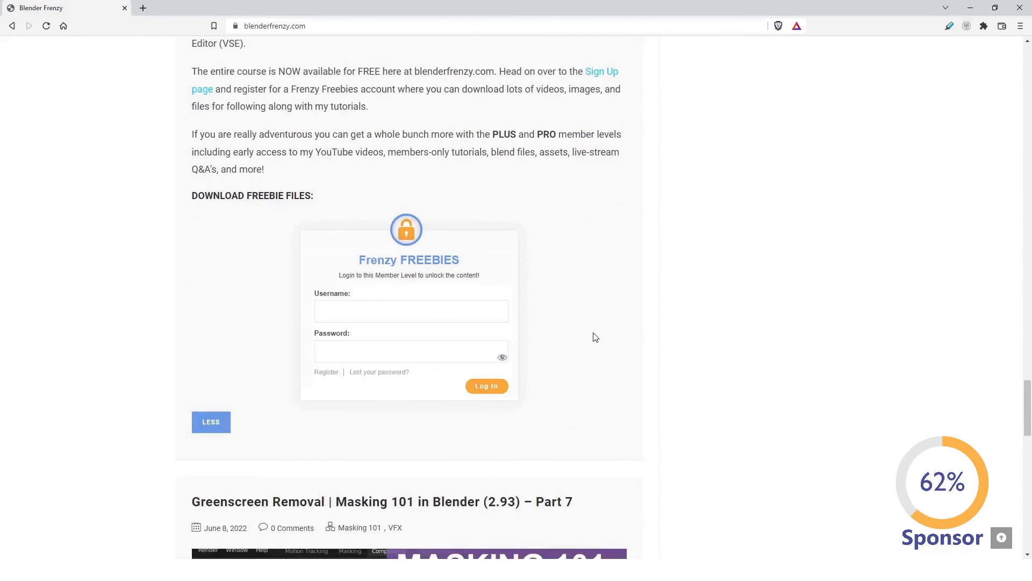
pyautogui.scroll(-20, 595, 340)
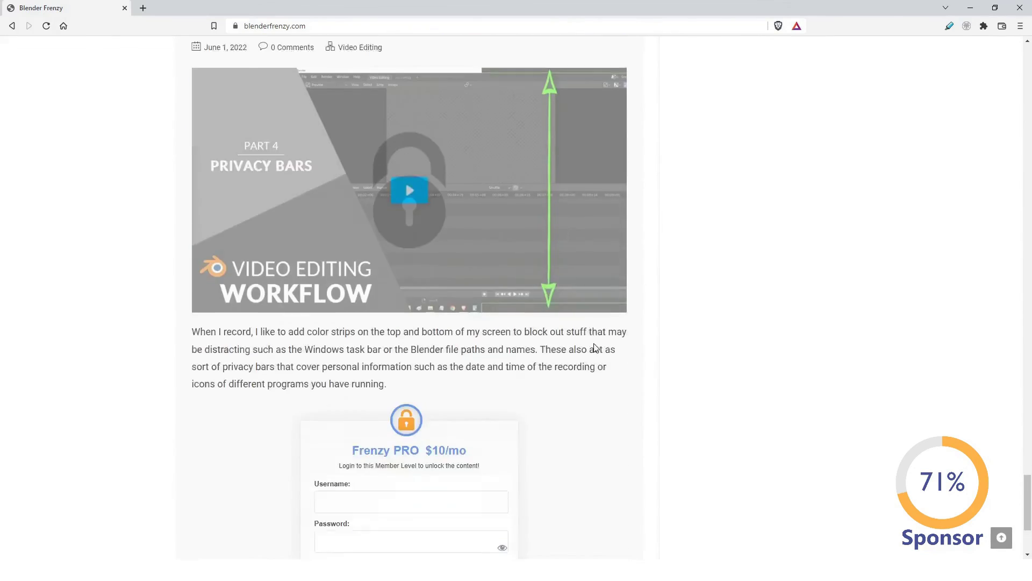
# - Return to the top and open the Subscription Plan page via Sign Up!
pyautogui.click(1002, 539)
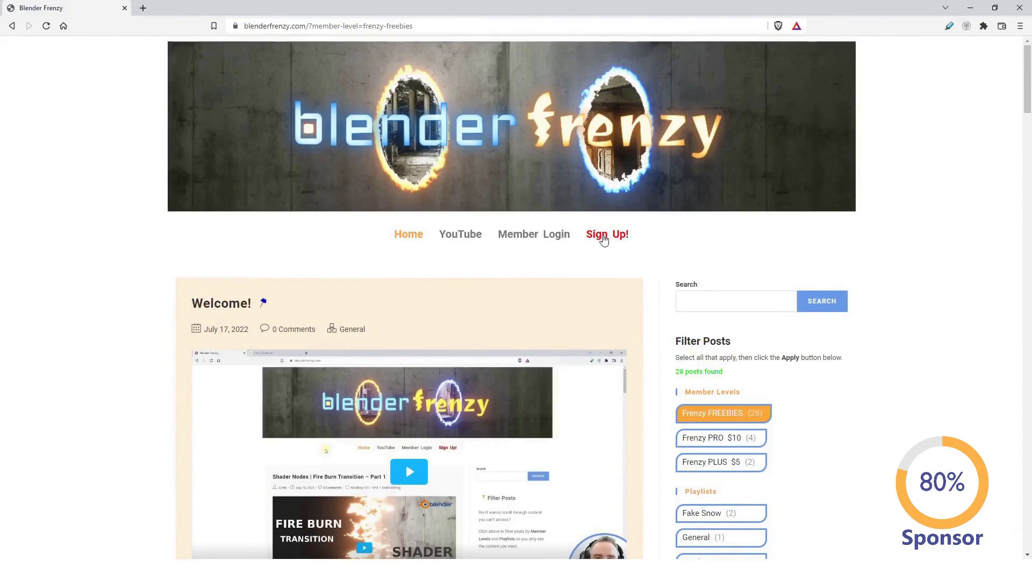
pyautogui.click(605, 241)
pyautogui.scroll(-3, 949, 361)
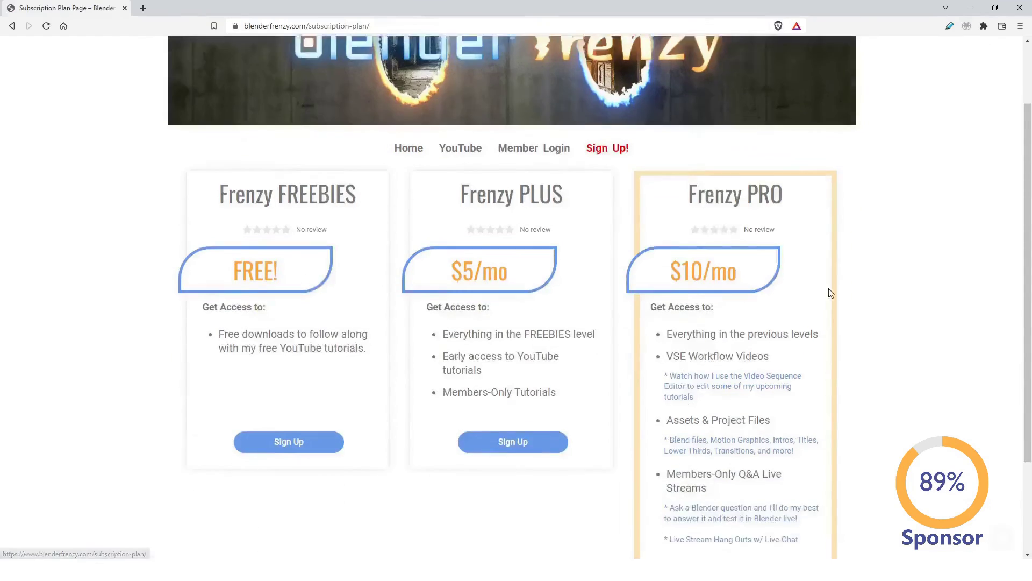